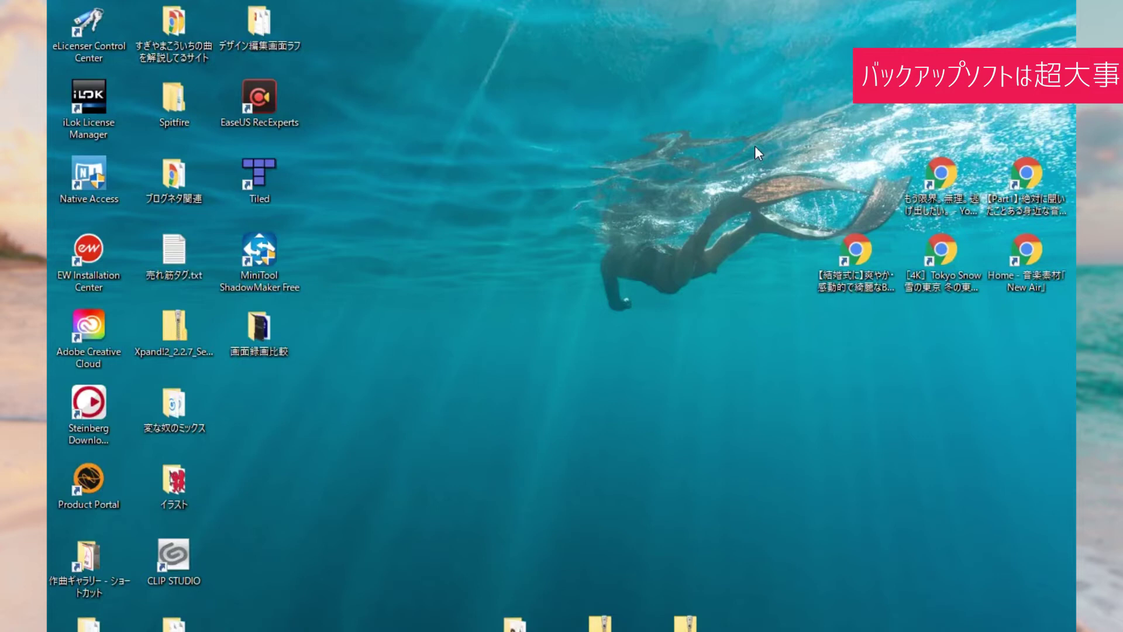
Launch MiniTool ShadowMaker Free and connect to the local computer.
double_click(261, 264)
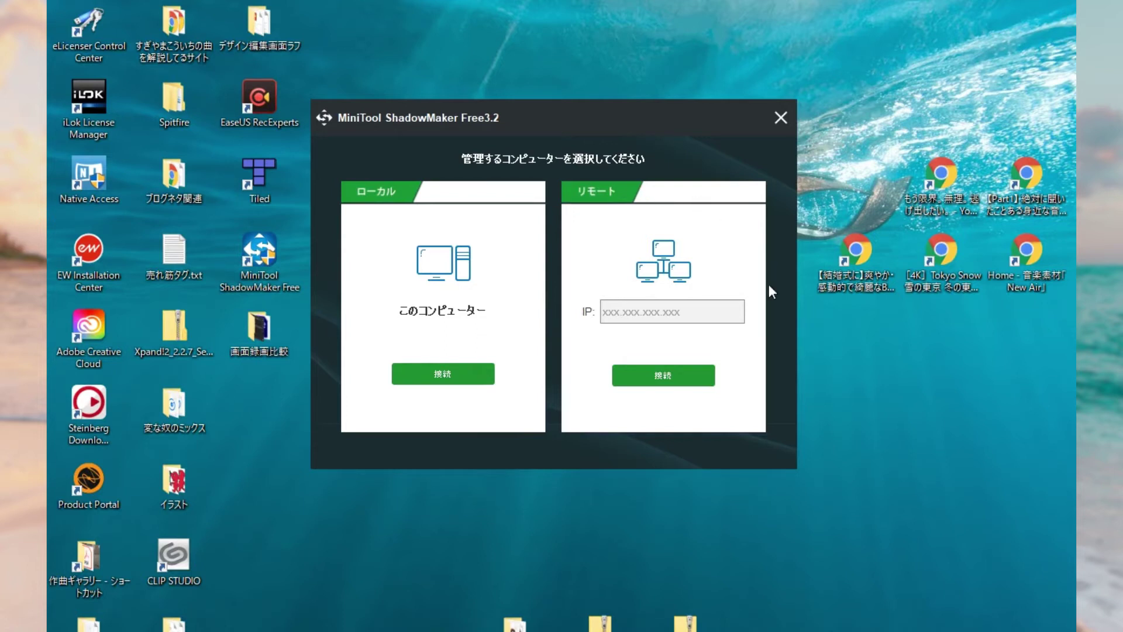
left_click(452, 370)
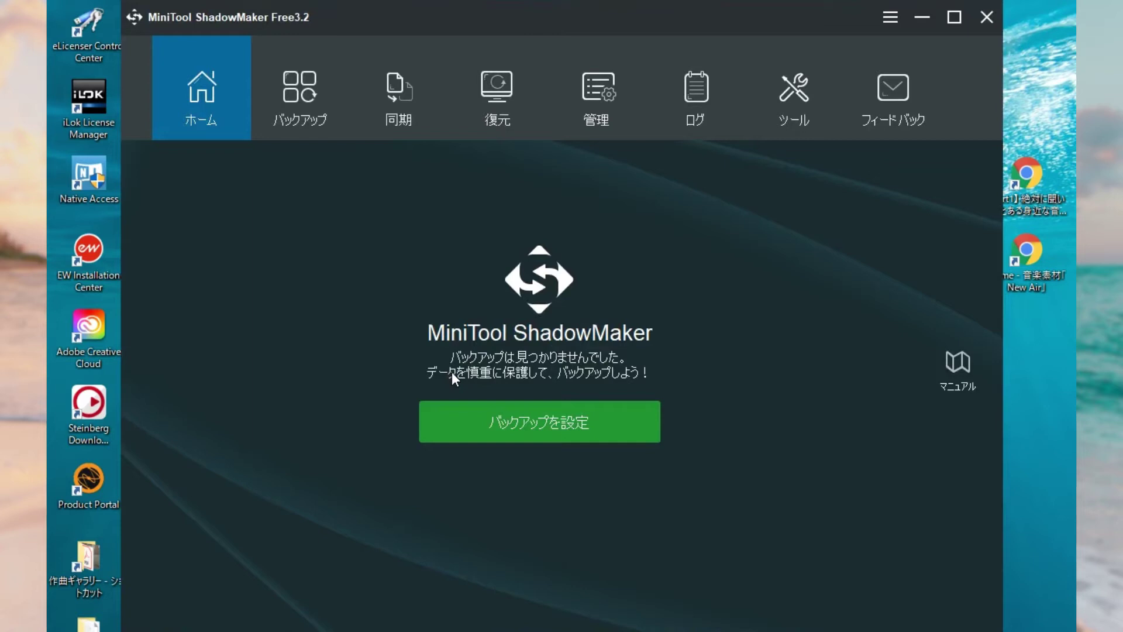
Look through the Sync, Restore, Manage, Log and Tools pages and return to the Backup page.
left_click(312, 82)
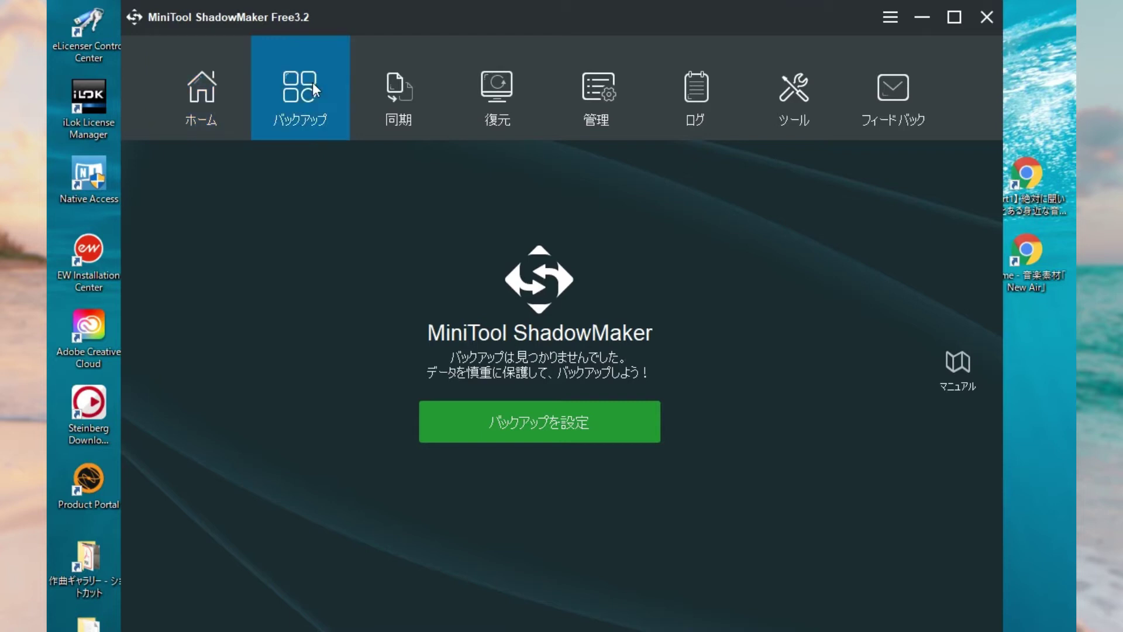
left_click(398, 88)
left_click(524, 92)
left_click(568, 88)
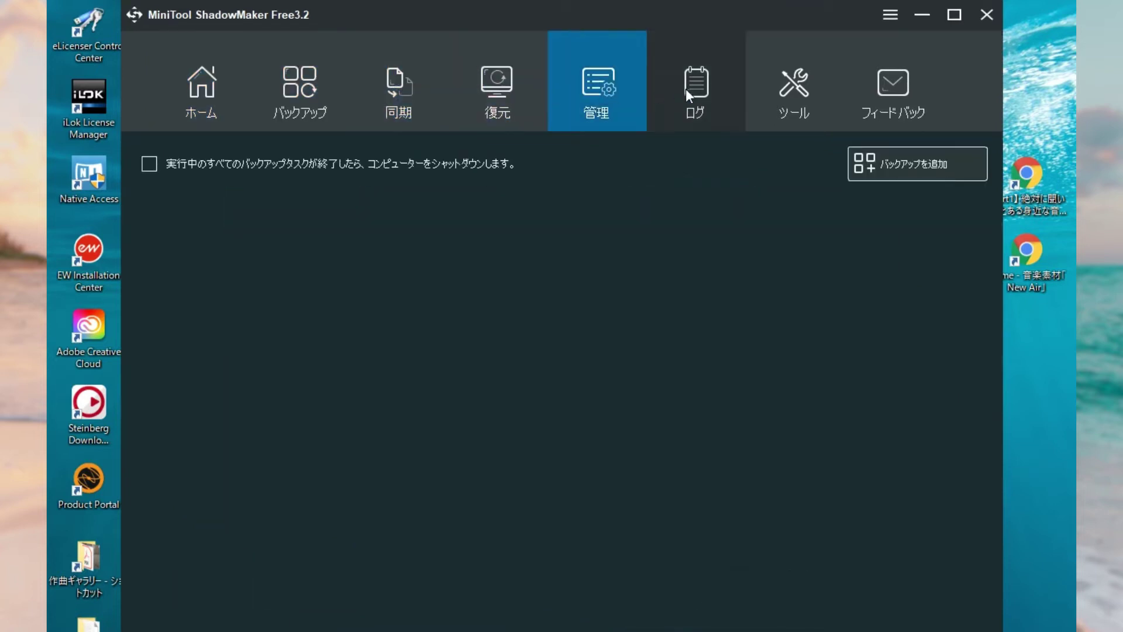
left_click(685, 89)
left_click(781, 89)
left_click(308, 89)
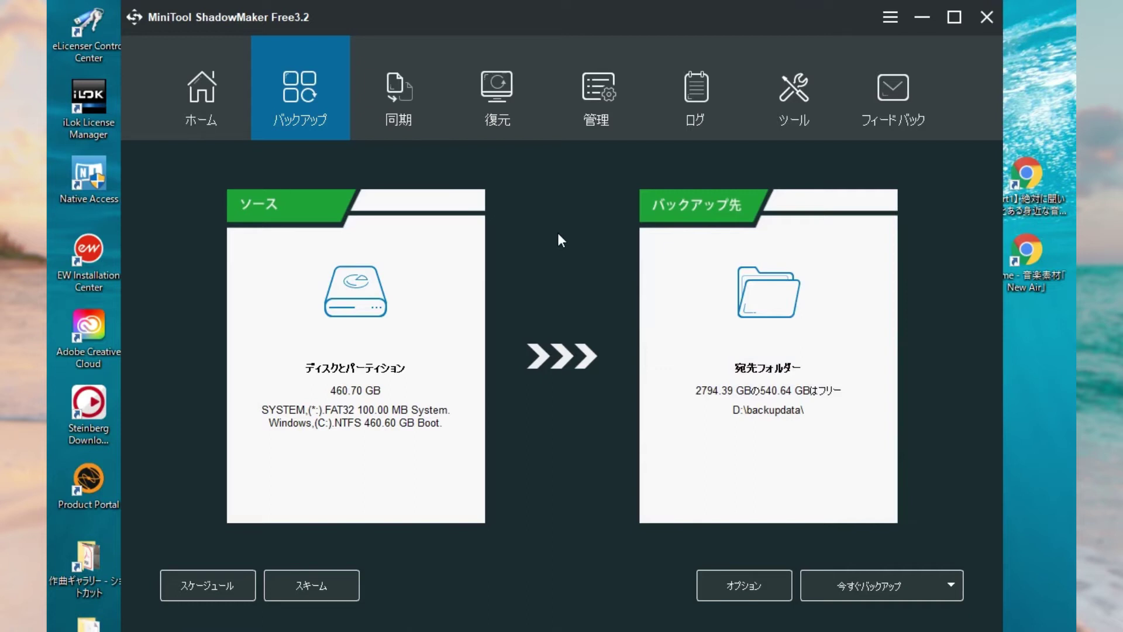
Set the backup source to disks and partitions, accepting the SYSTEM and Windows (C:) partitions on disk 2.
left_click(459, 296)
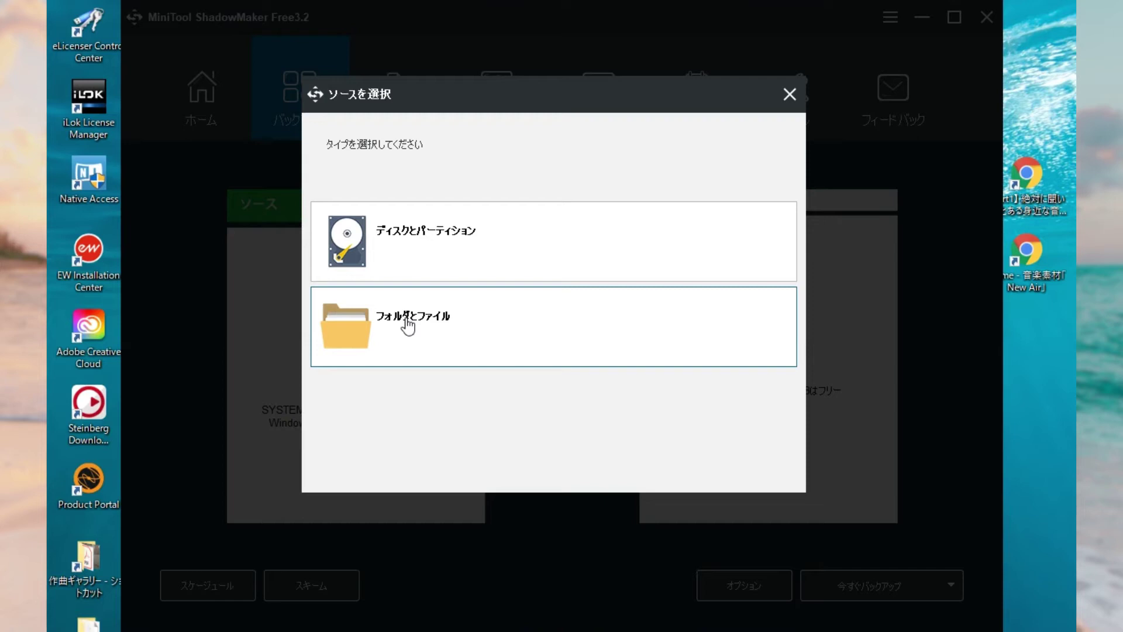
left_click(446, 253)
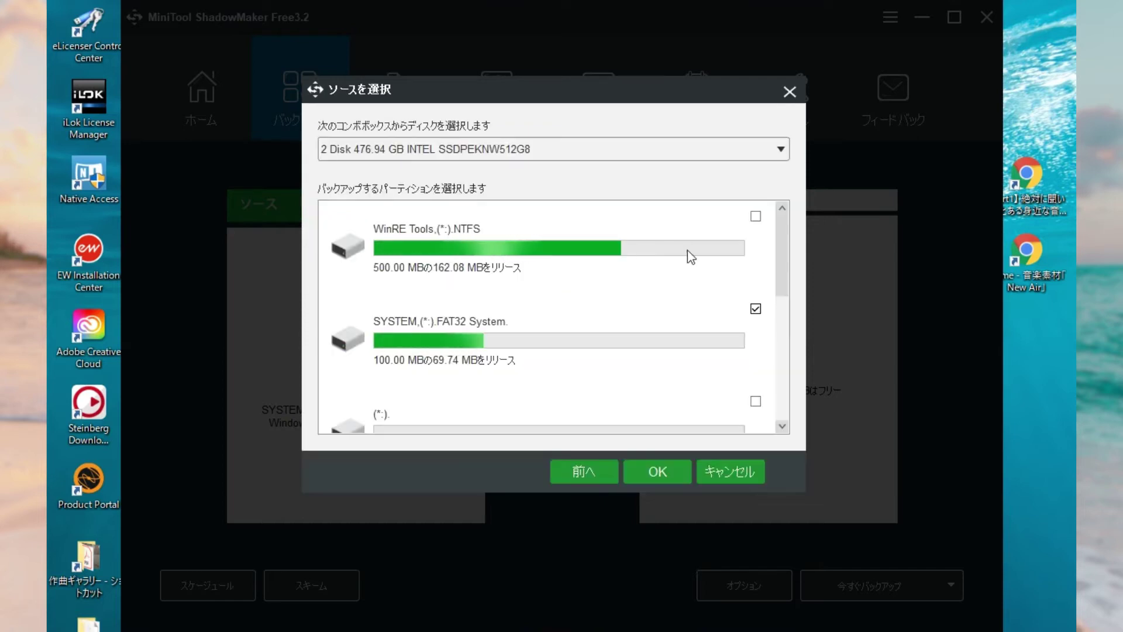
left_click_drag(776, 225, 777, 381)
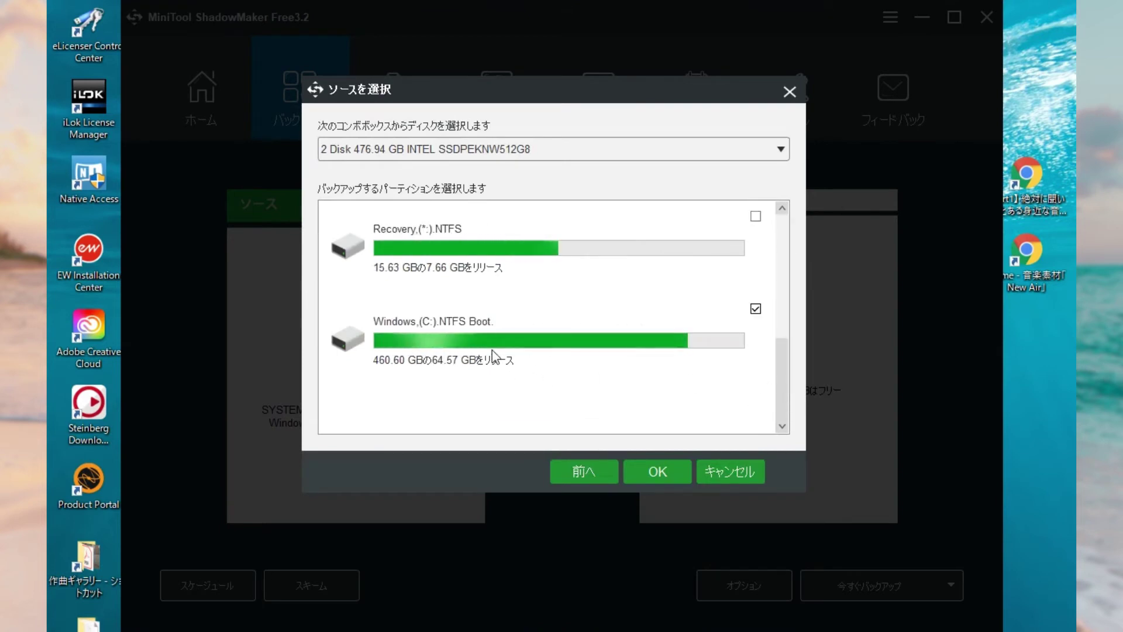
left_click(656, 474)
Change the backup source to the file Desktop 2020.07.18 - 18.30.59.05.mp4 in the Videos\Desktop folder on drive C.
left_click(445, 410)
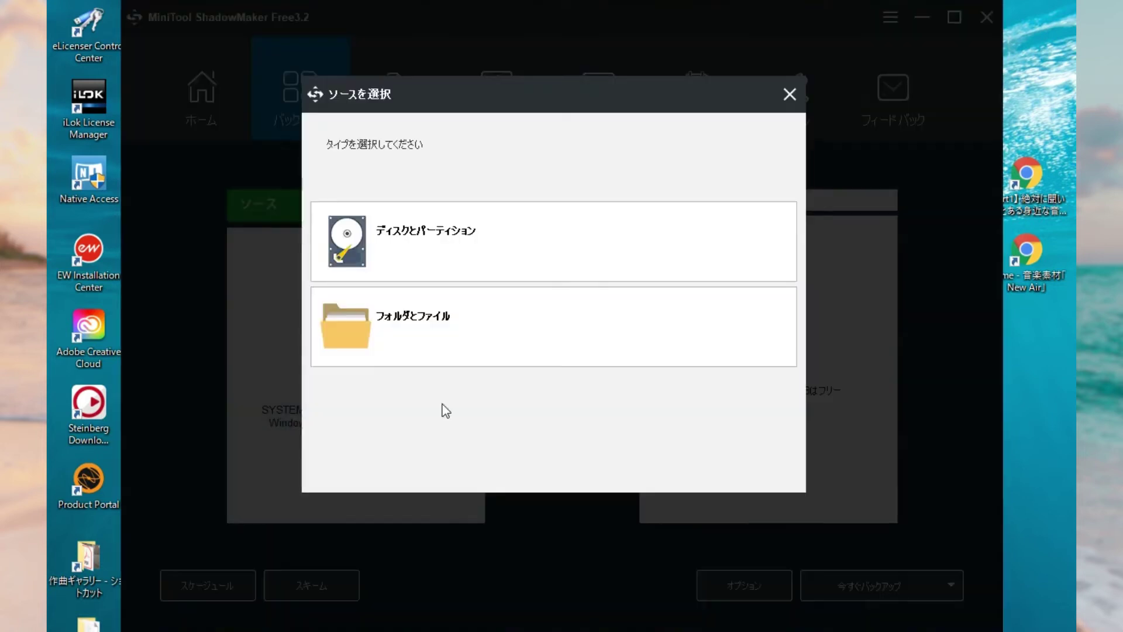
left_click(466, 355)
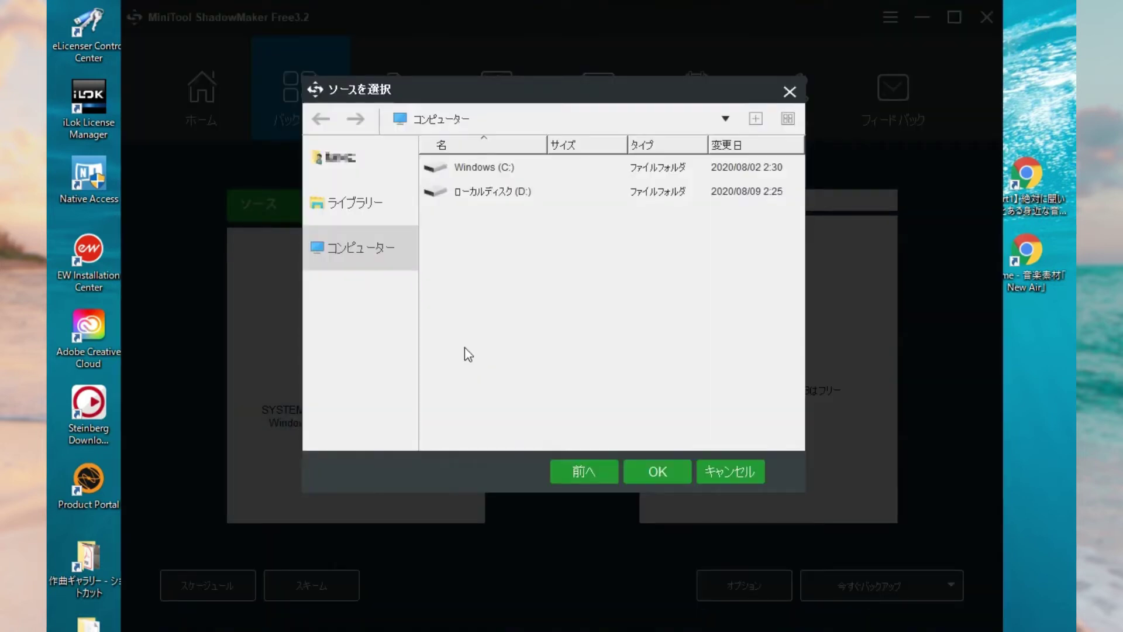
double_click(502, 167)
double_click(513, 319)
double_click(501, 189)
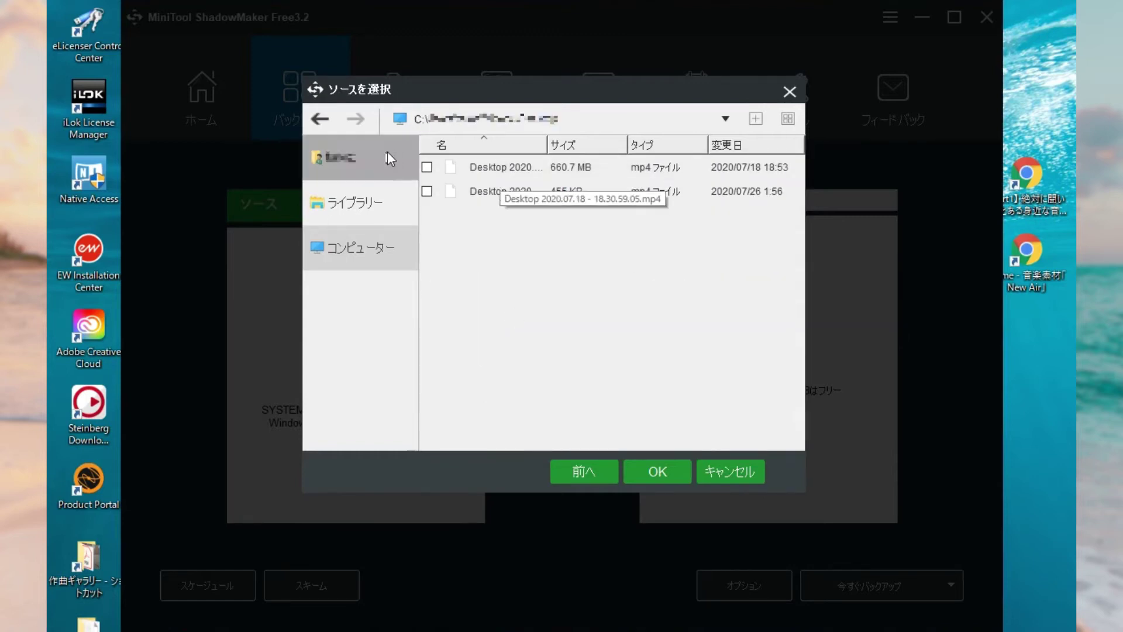
left_click(427, 168)
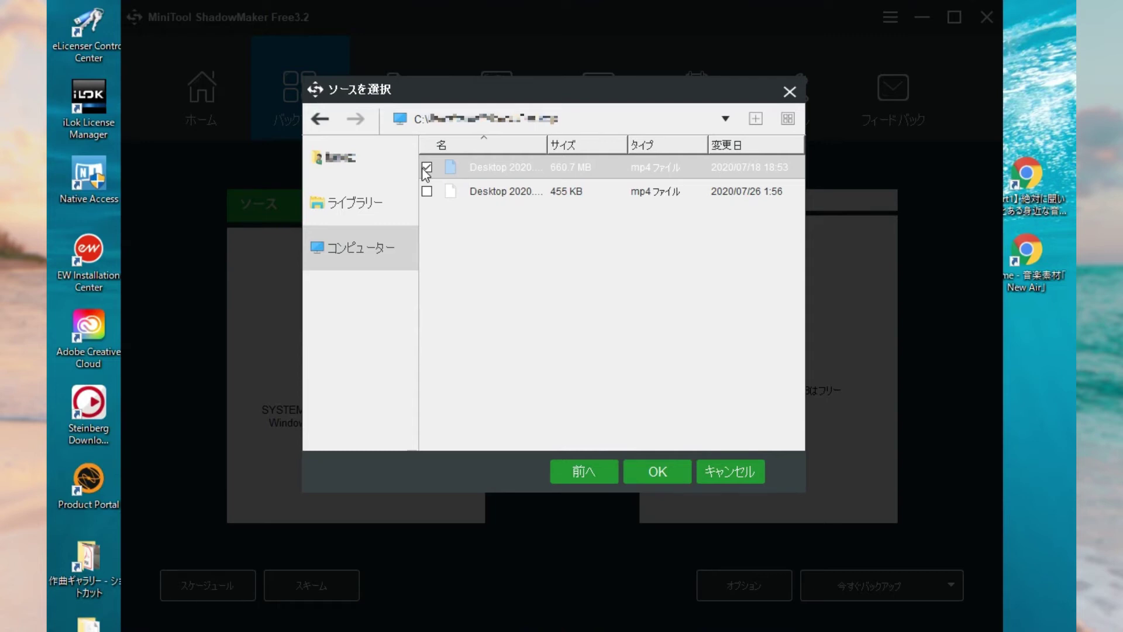
left_click(665, 470)
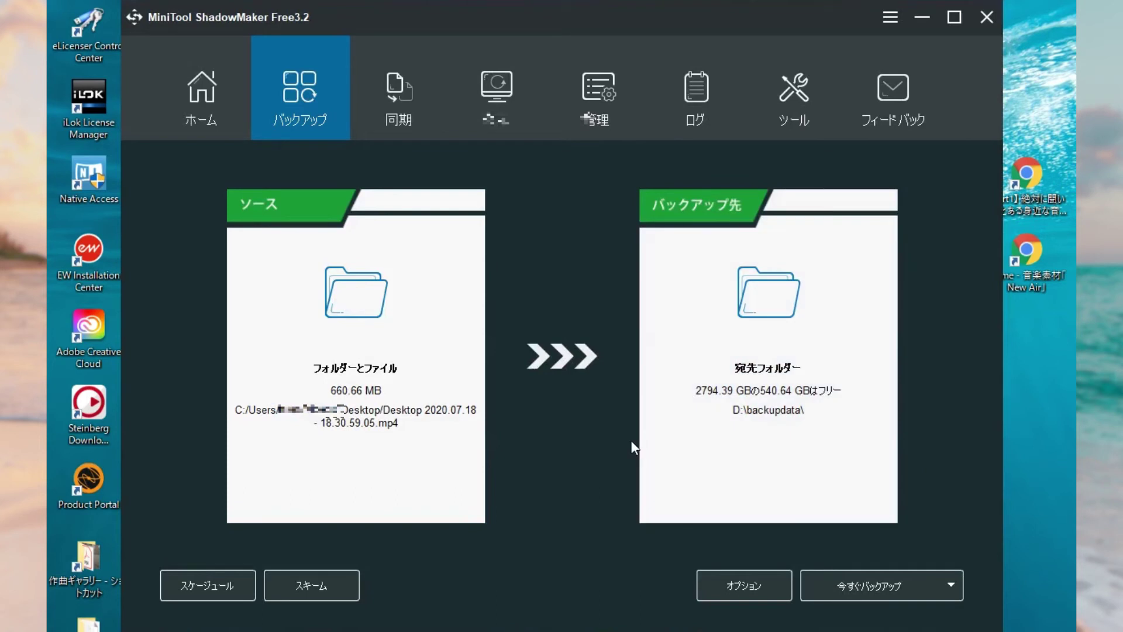
Create a folder named バックアップ on local disk D: from the backup destination selection.
left_click(734, 415)
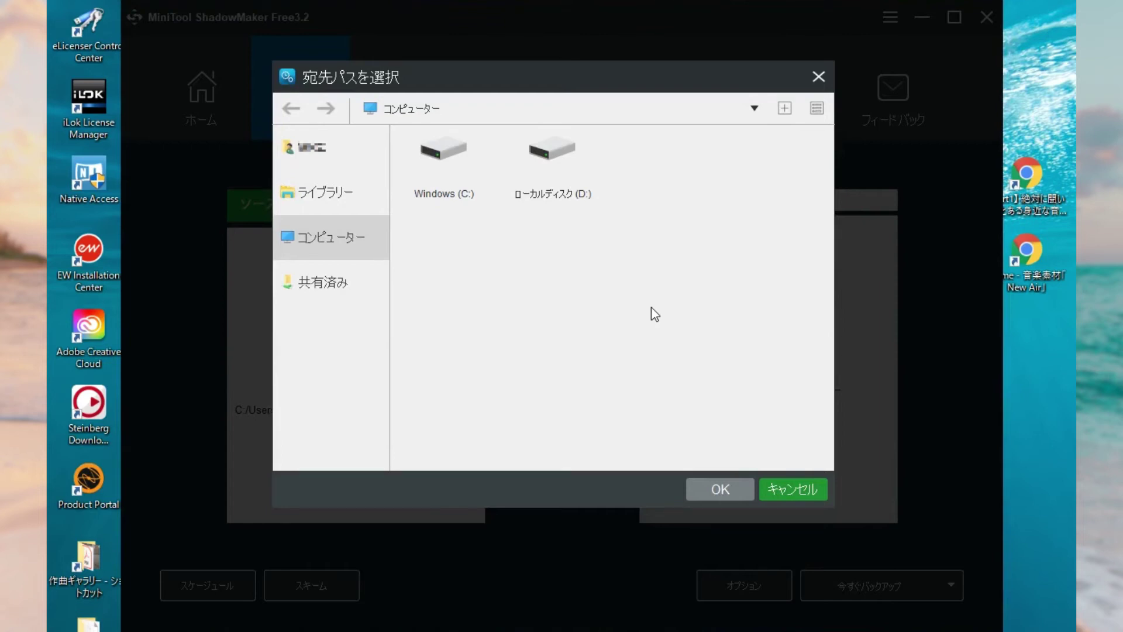
left_click(578, 176)
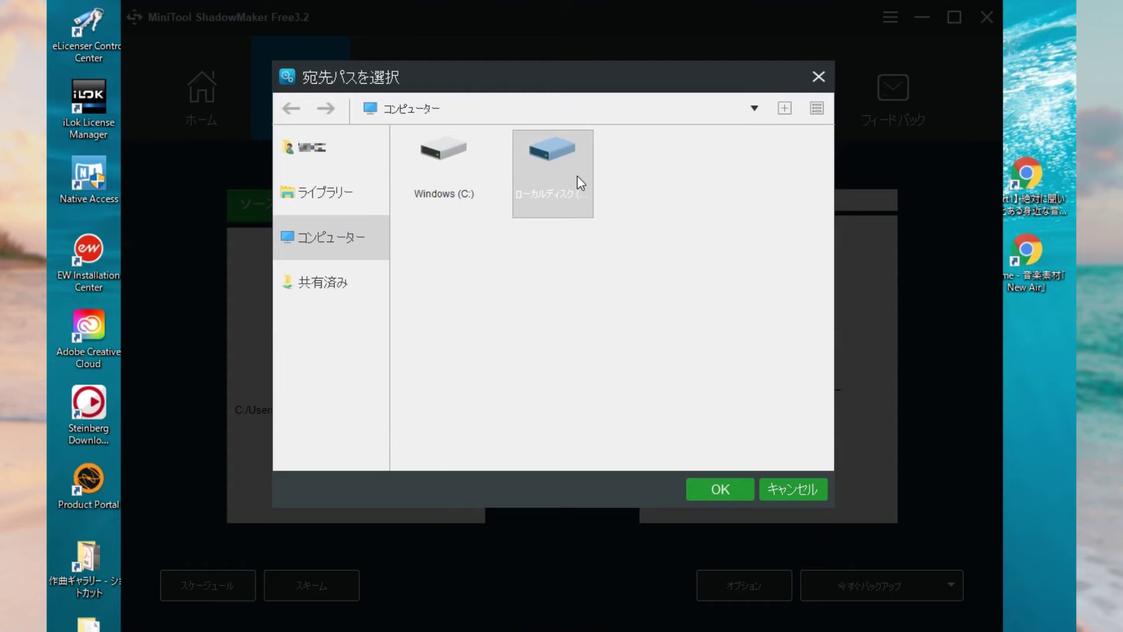
double_click(576, 177)
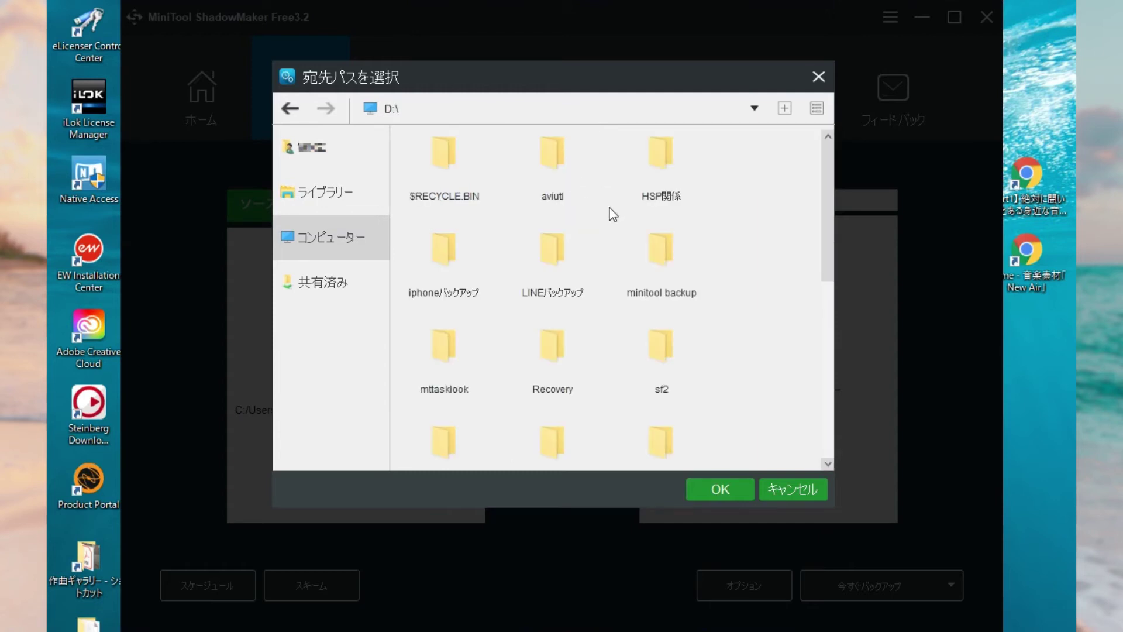
right_click(722, 203)
left_click(747, 215)
type("bakkuappu")
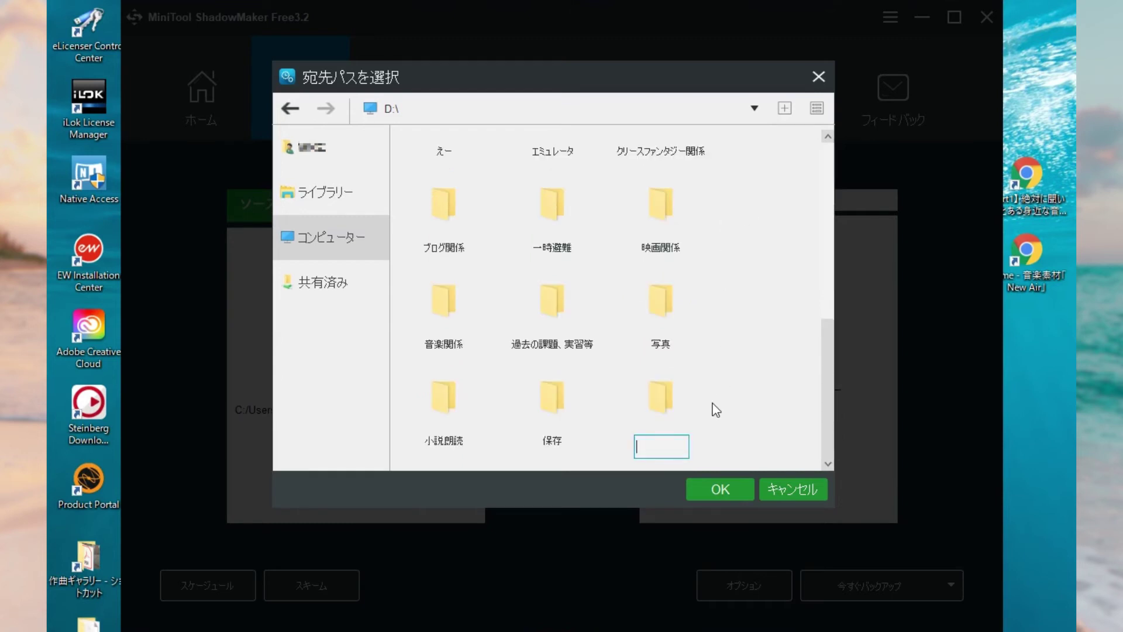
key("space")
key("Return")
key("Return")
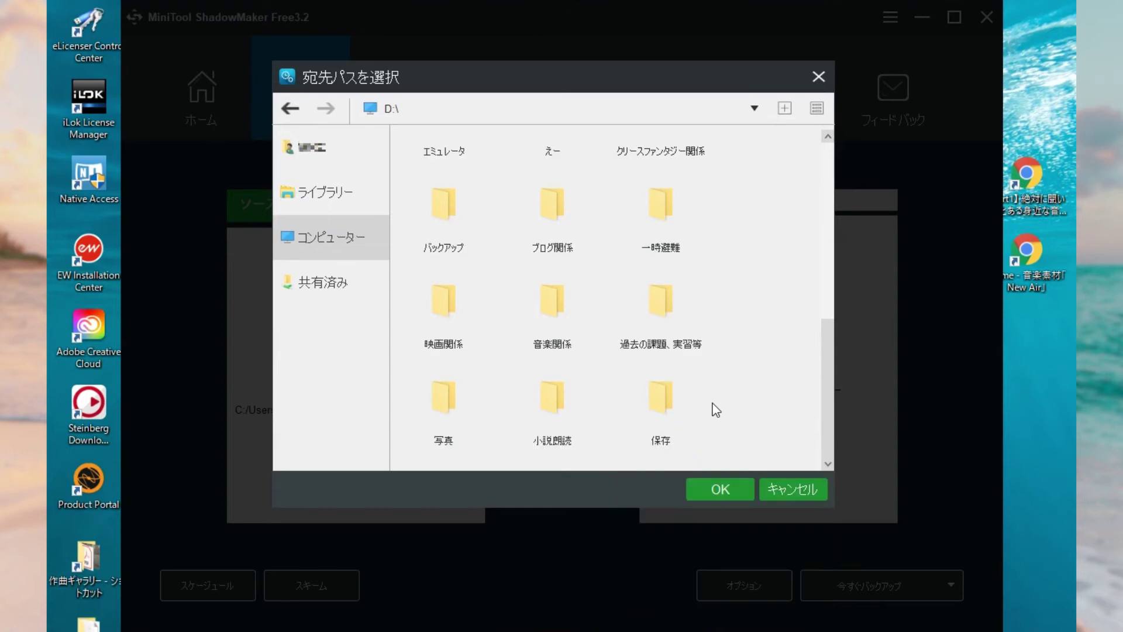
Set D:\バックアップ as the backup destination and run the backup immediately.
double_click(439, 204)
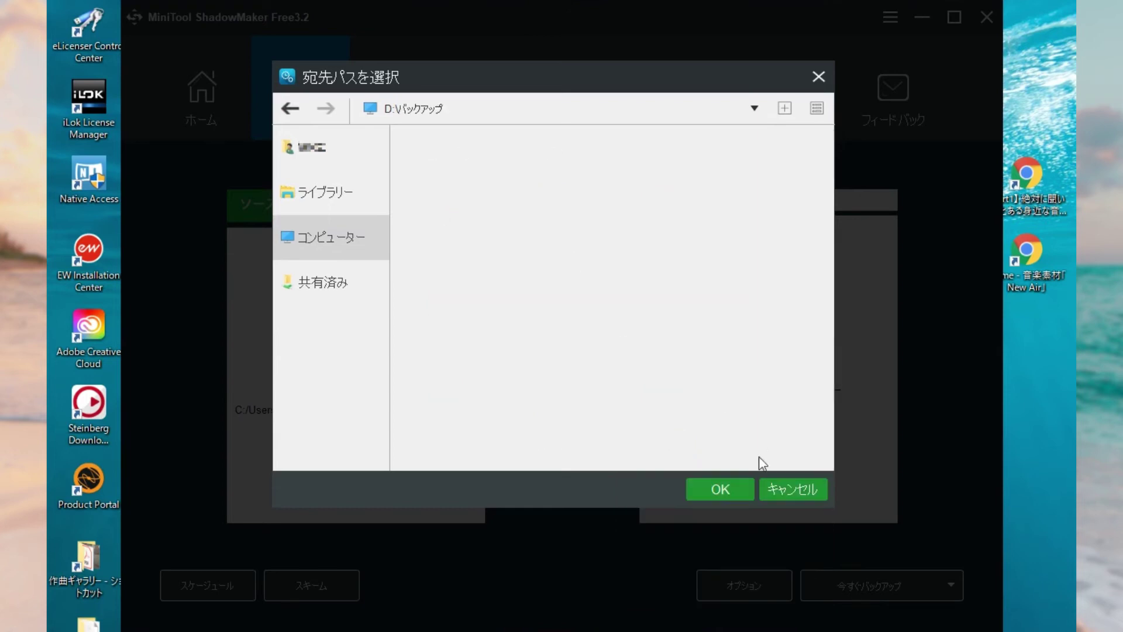
left_click(731, 493)
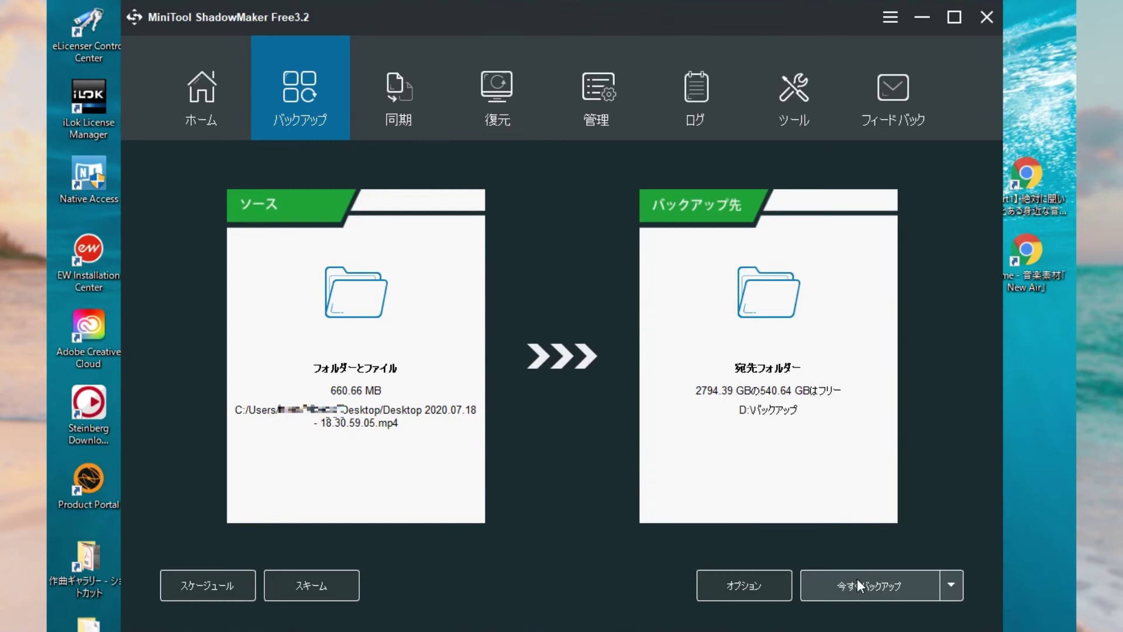
left_click(860, 582)
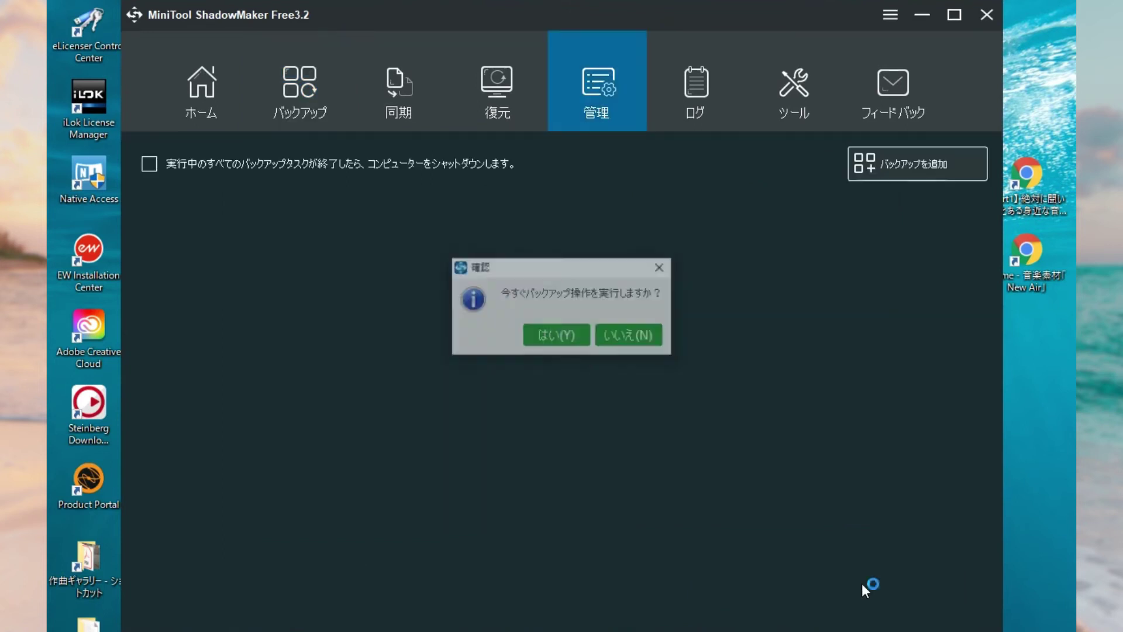
left_click(561, 342)
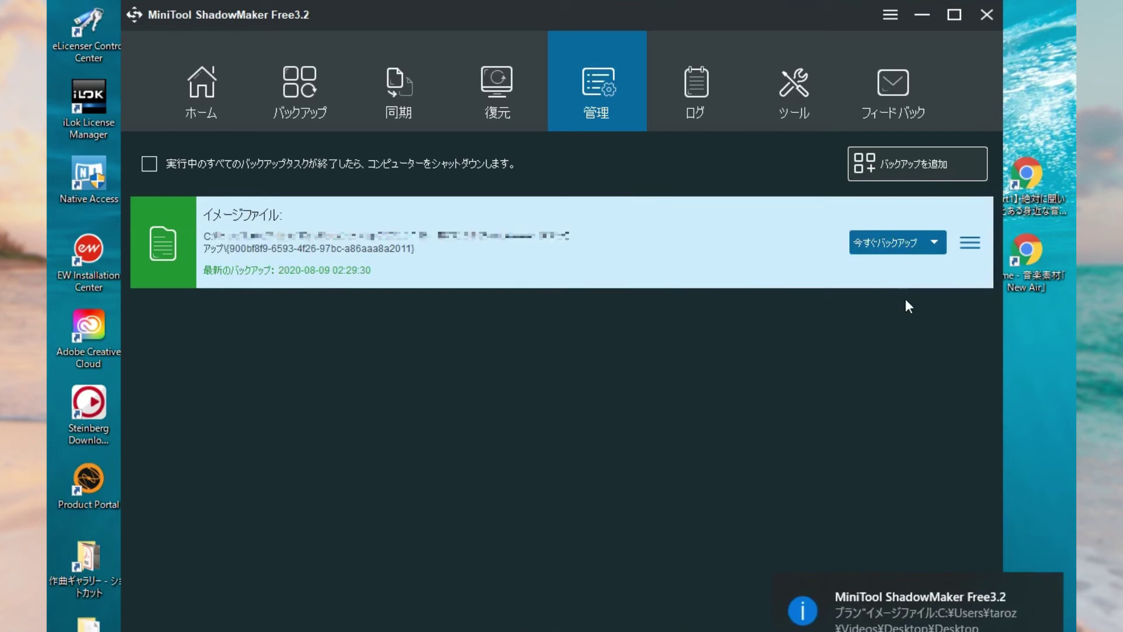
Open the finished backup's folder, widen the name column to examine the backup files, and close the folder.
left_click(972, 244)
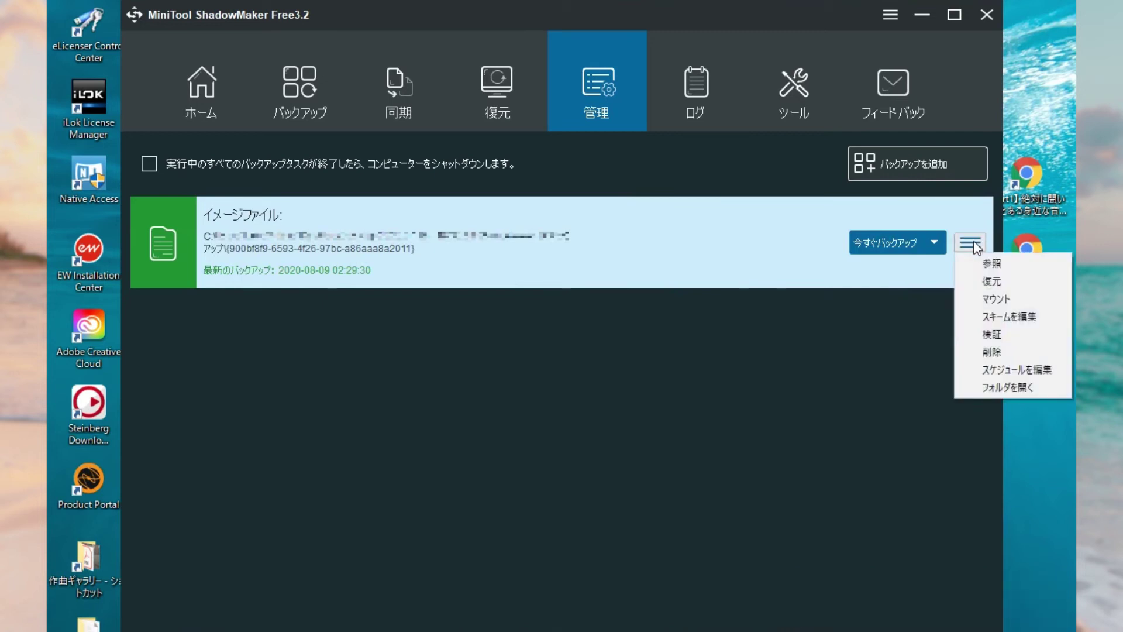
left_click(996, 389)
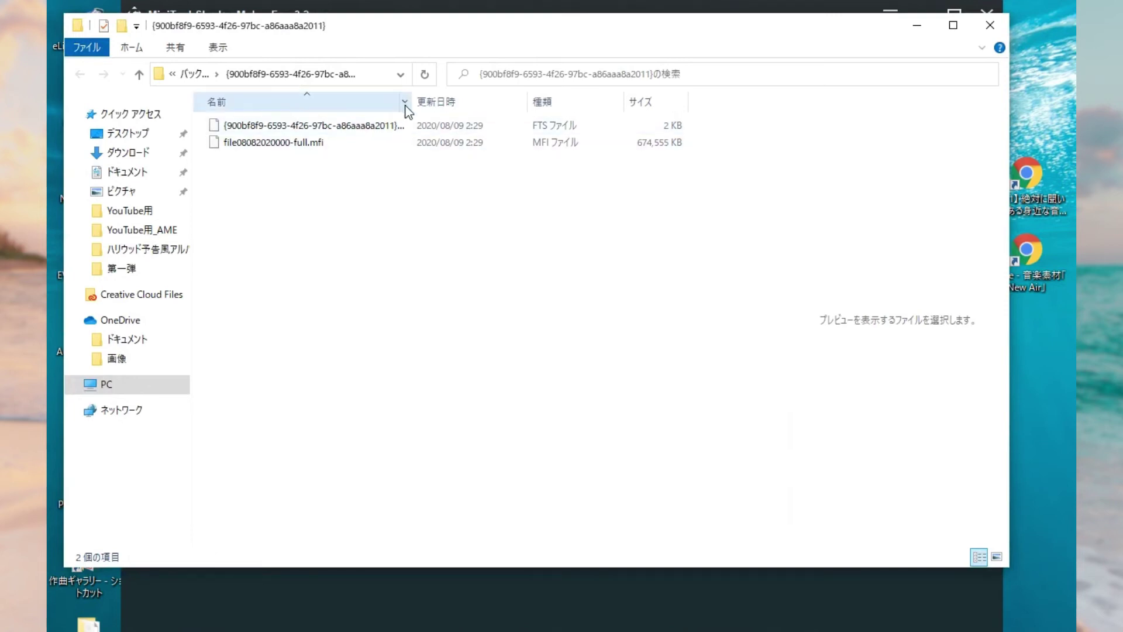
left_click_drag(415, 106, 526, 108)
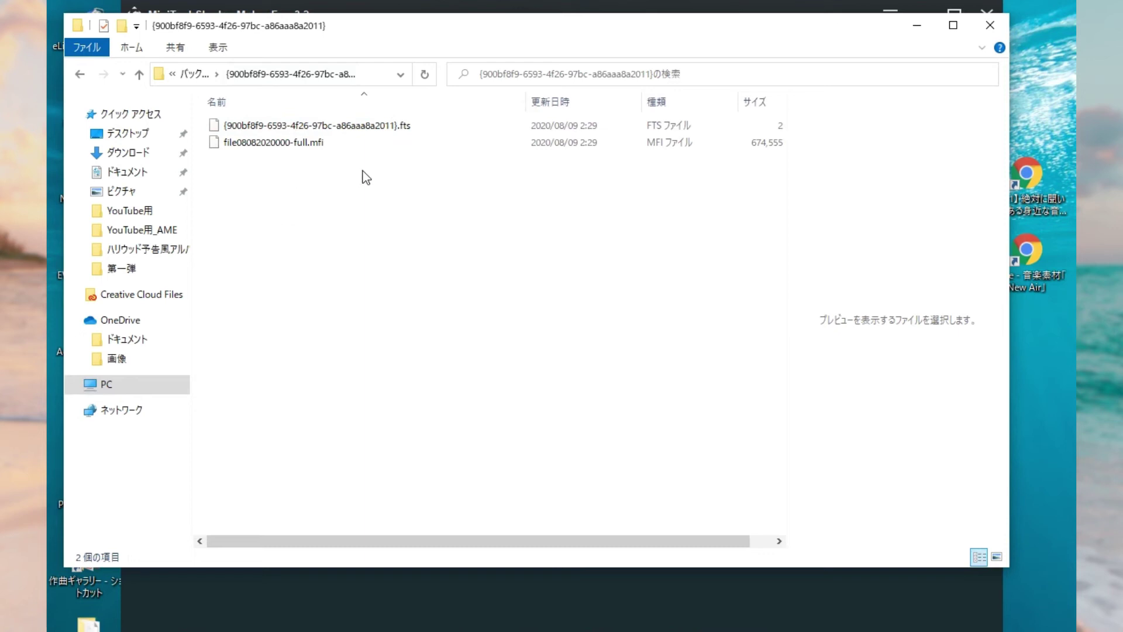
left_click(989, 25)
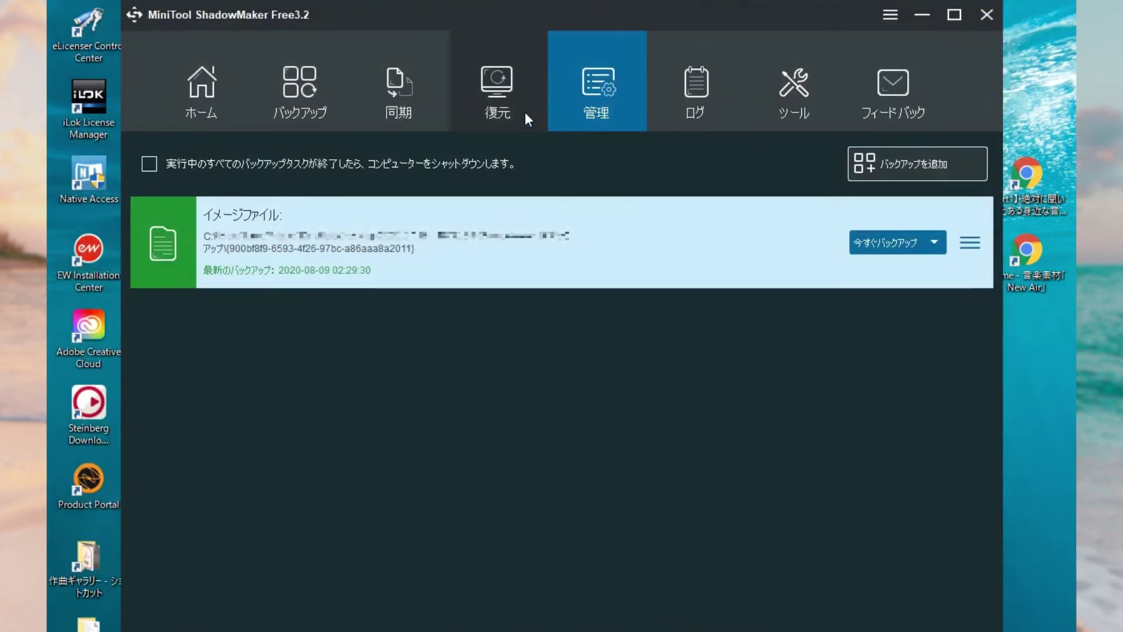
Start restoring the file backup using its 2020/08/09 2:29 version.
left_click(506, 112)
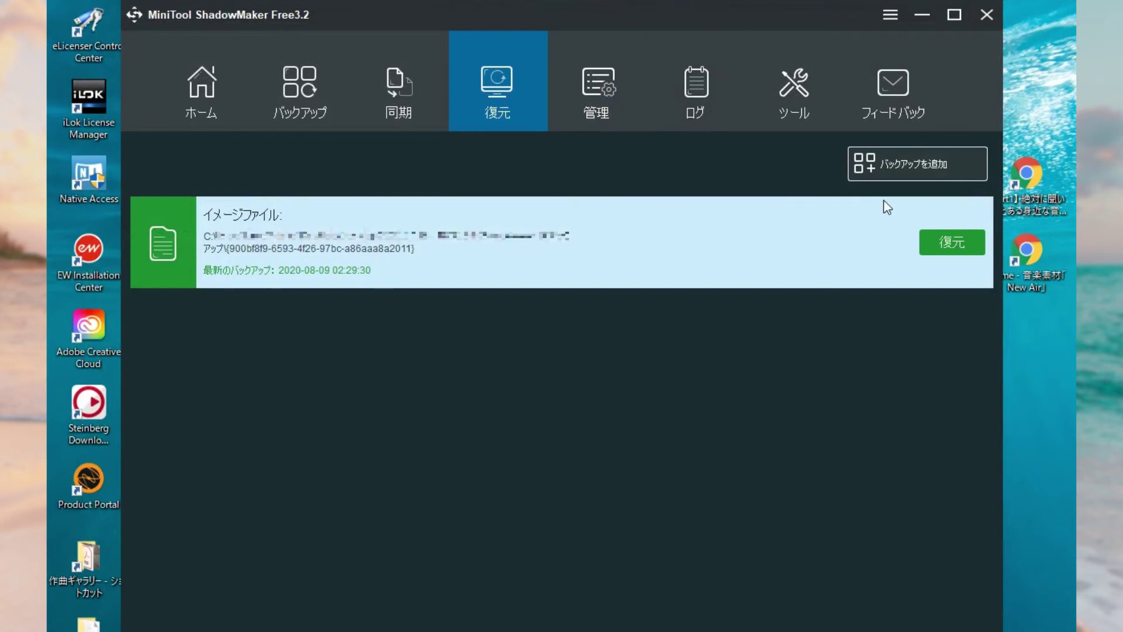
left_click(936, 240)
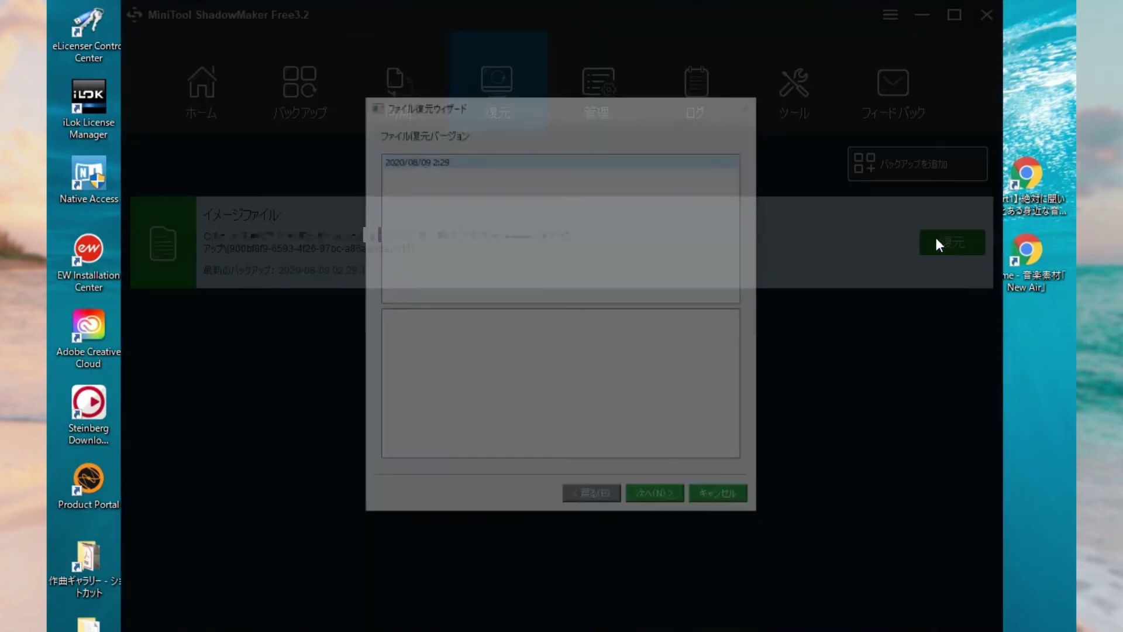
left_click(656, 501)
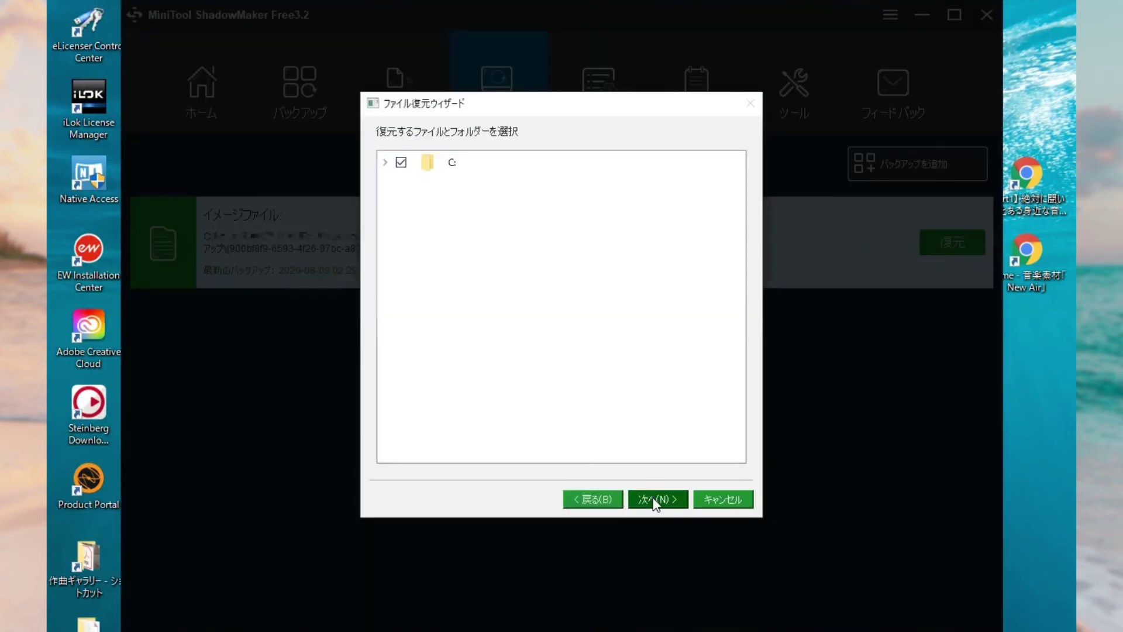
Expand the C: tree down to Videos\Desktop and accept Desktop 2020.07.18 - 18.30.59.05.mp4 as the file to restore.
left_click(385, 164)
left_click(398, 185)
left_click(414, 208)
left_click(432, 232)
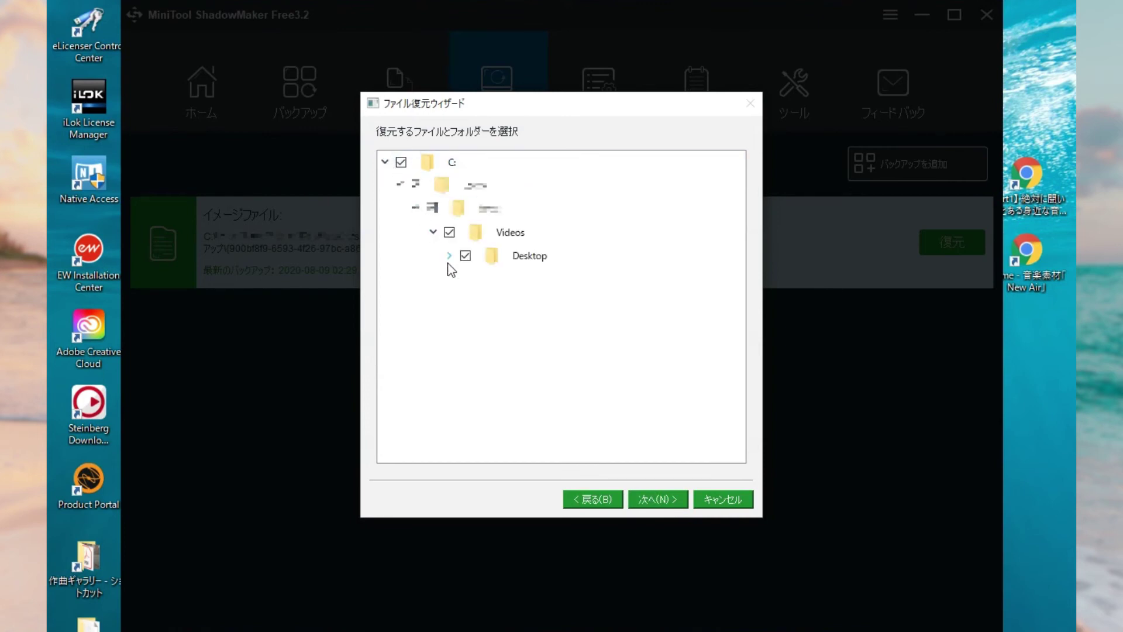
left_click(448, 257)
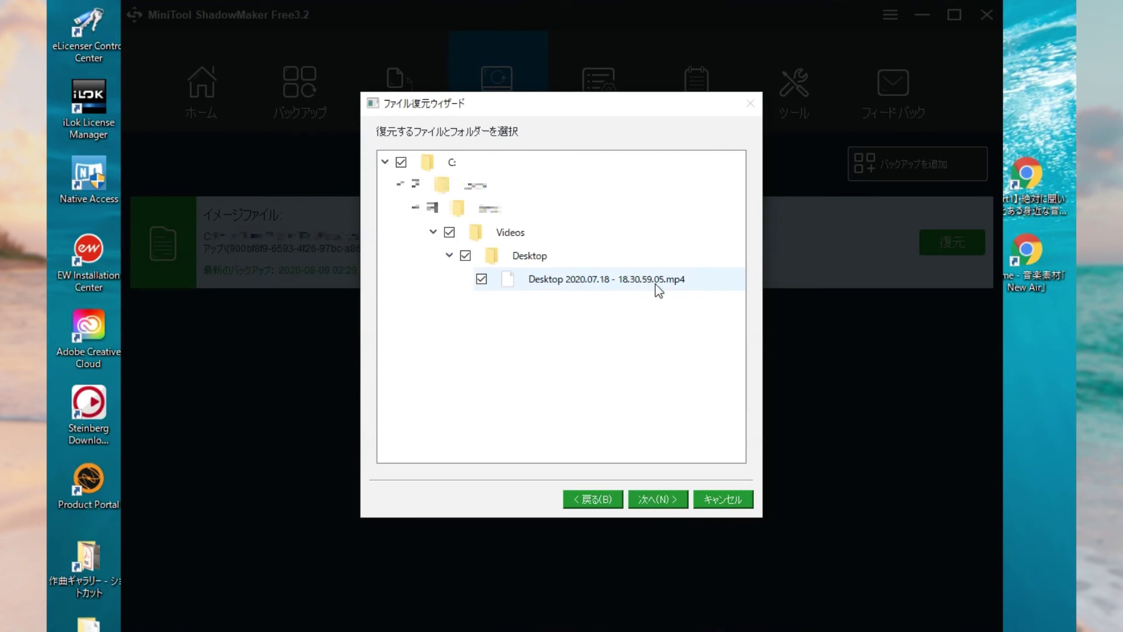
left_click(664, 502)
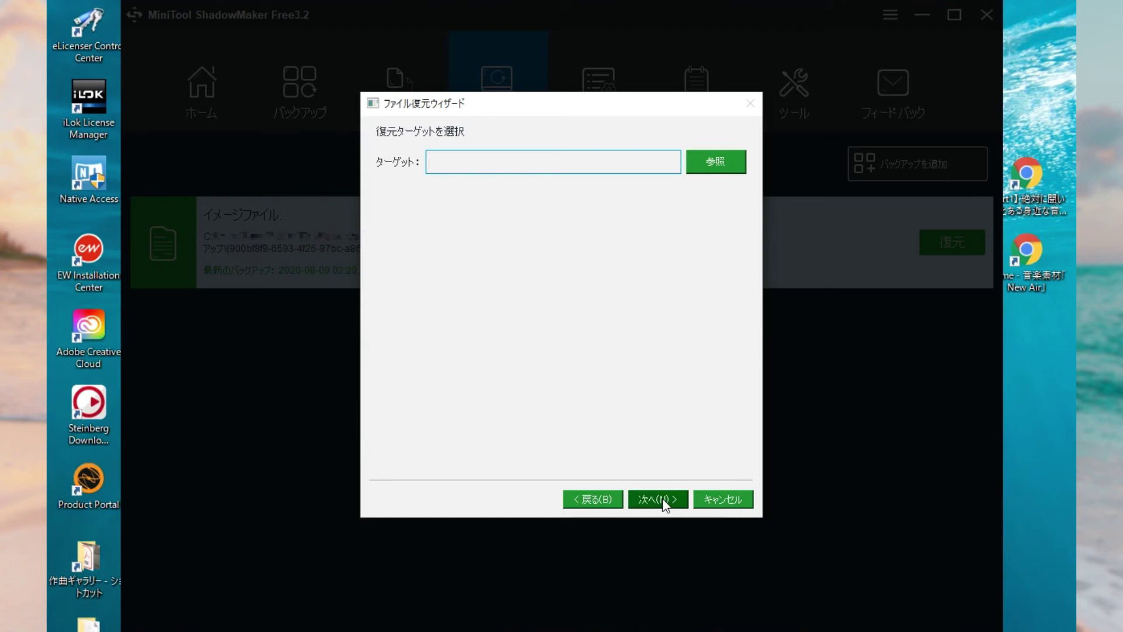
Browse for the restore target and create a new folder named 復元 on drive D:.
left_click(715, 156)
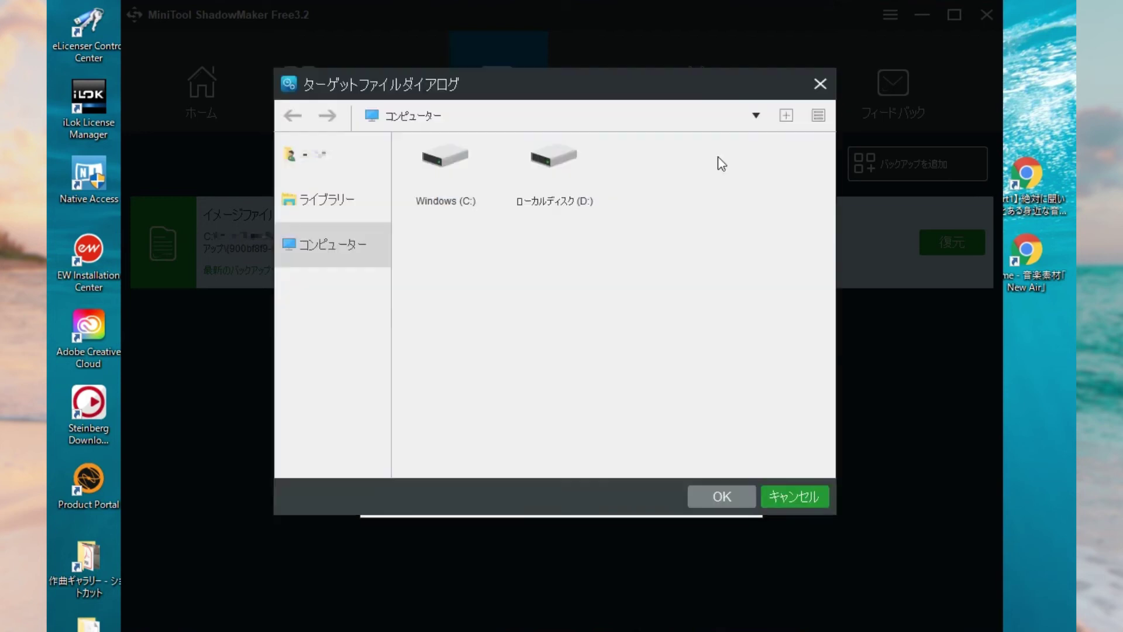
left_click(560, 182)
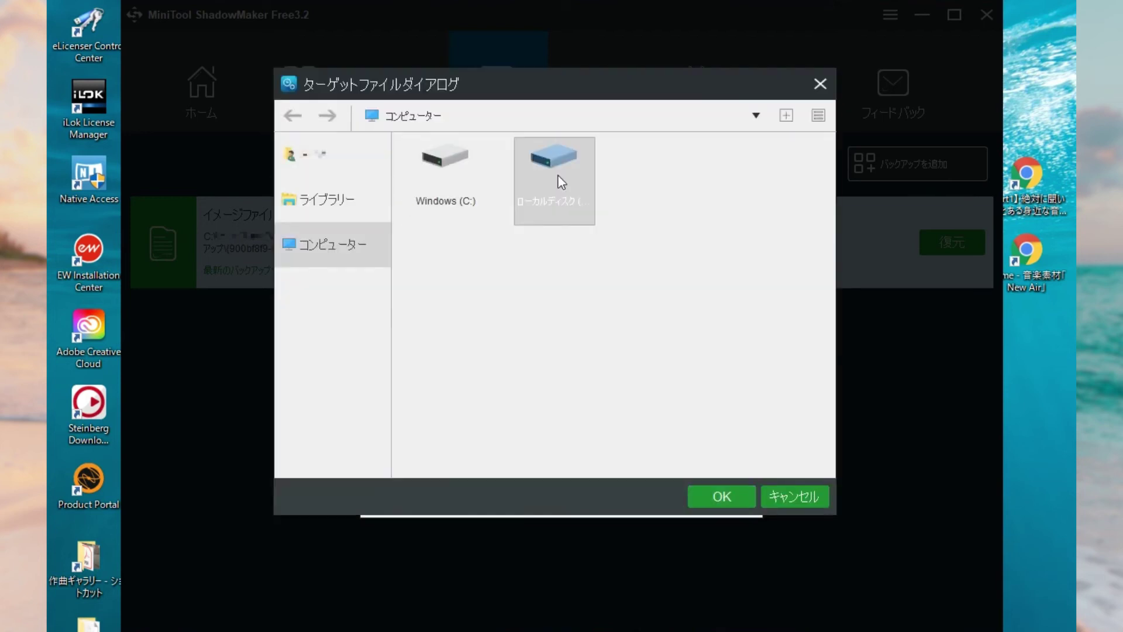
double_click(552, 171)
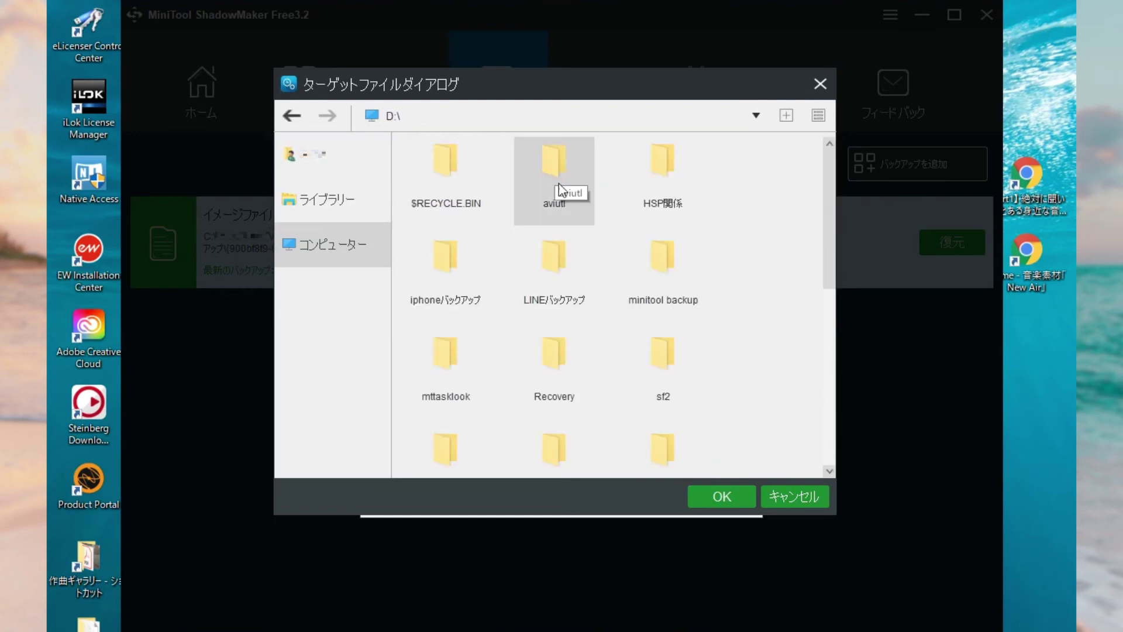
right_click(786, 327)
left_click(802, 335)
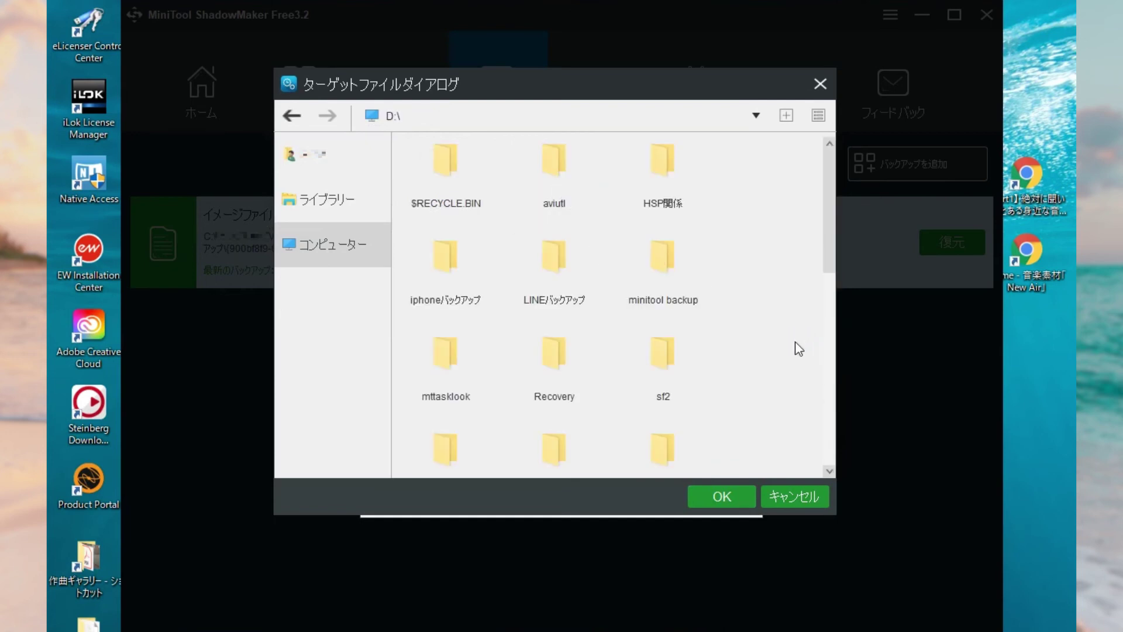
type("ふく")
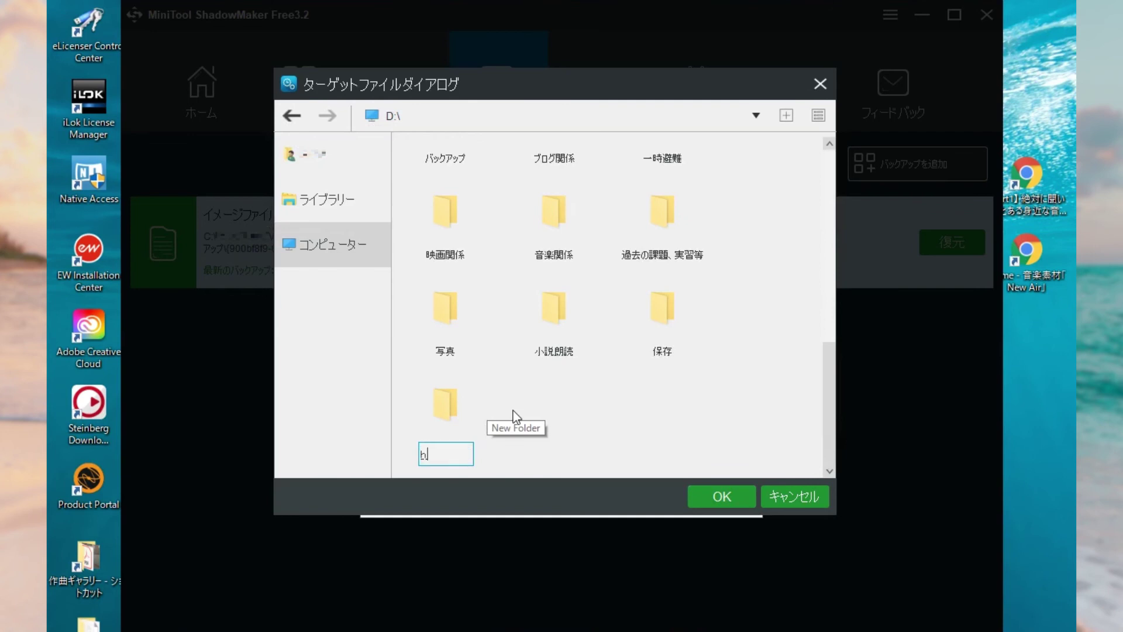
key("Return")
key("Return")
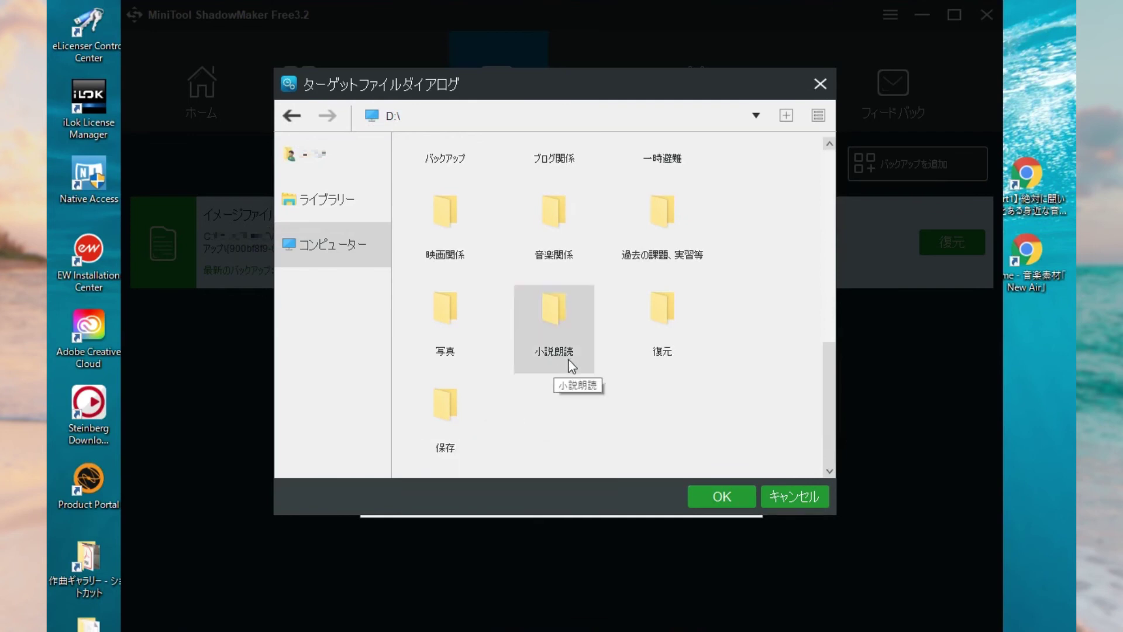
Set D:/復元 as the restore target, run the file restore and finish the wizard.
scroll(571, 363, "up", 10)
scroll(585, 356, "down", 5)
scroll(679, 345, "down", 4)
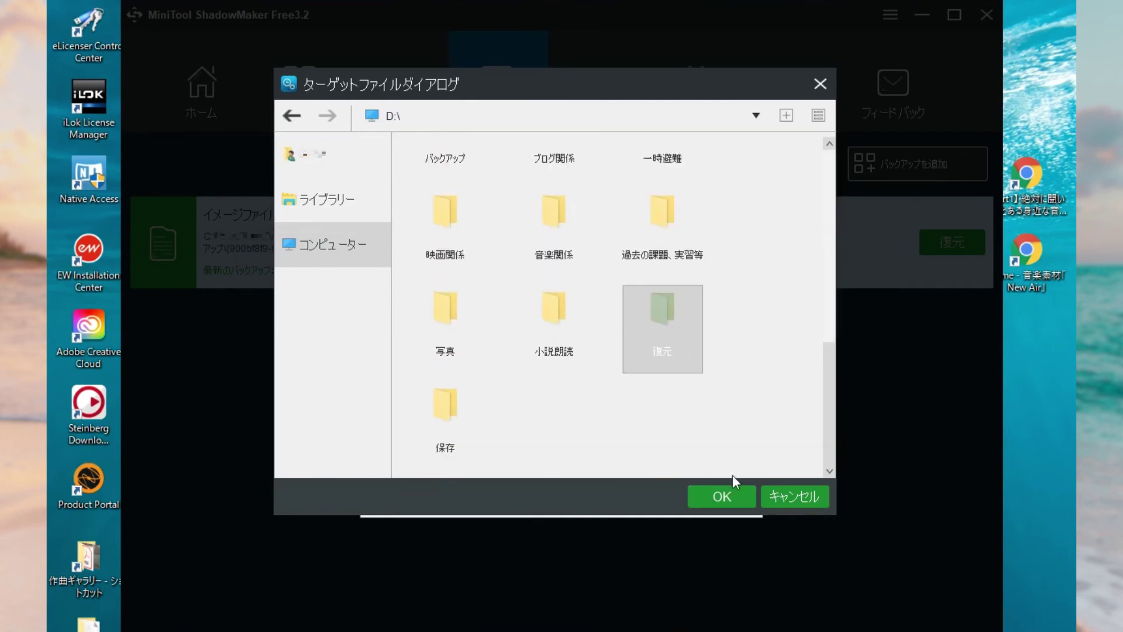
double_click(673, 331)
left_click(717, 494)
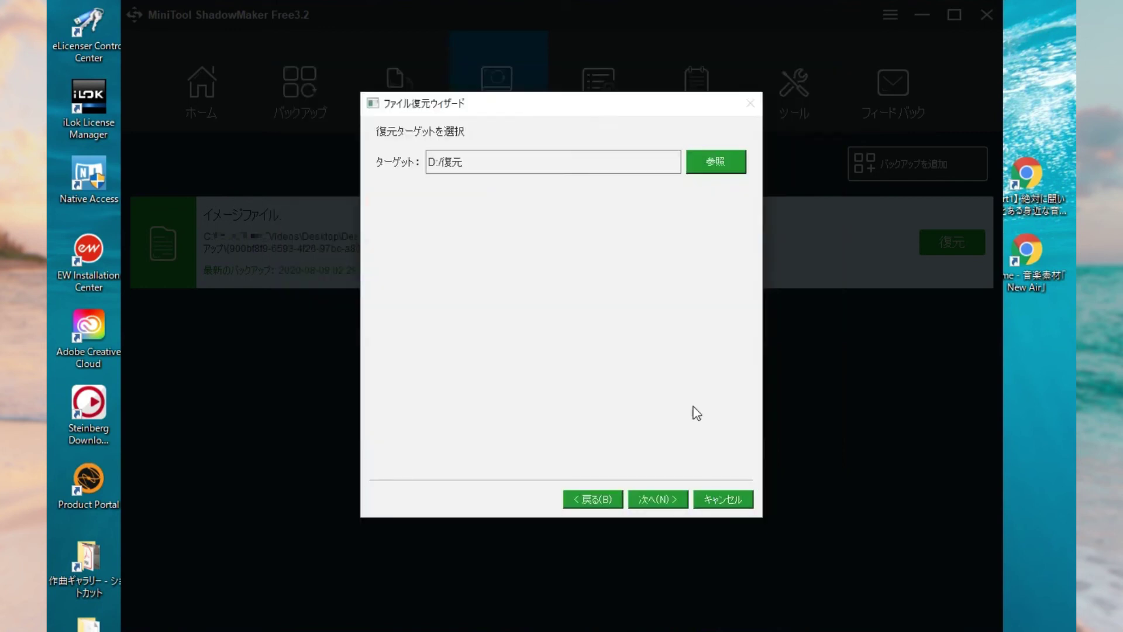
left_click(677, 504)
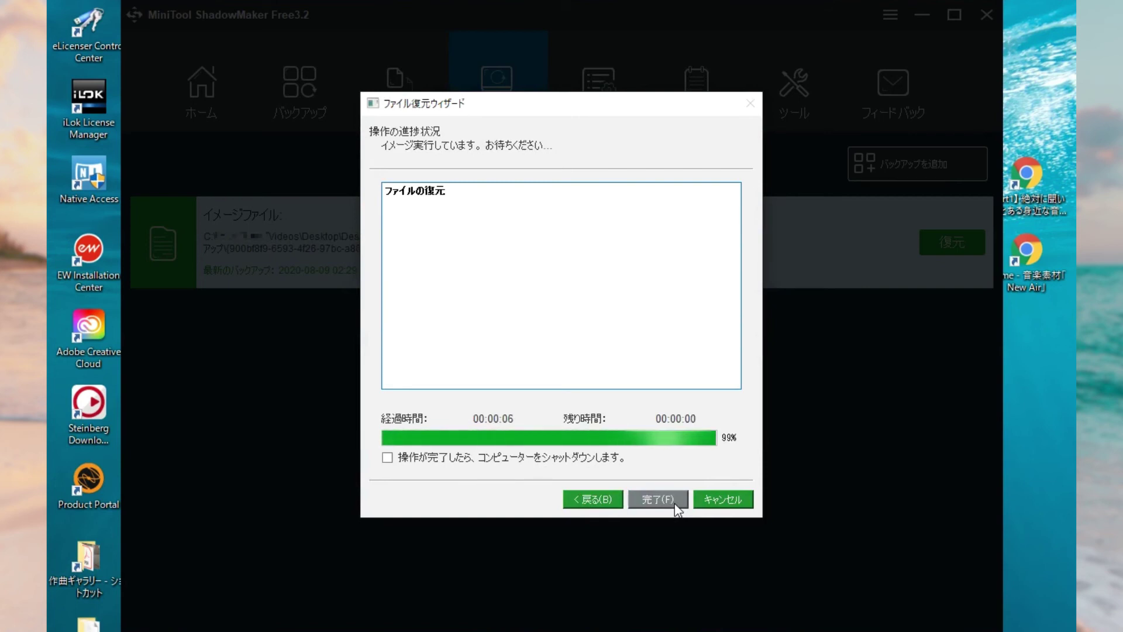
left_click(614, 351)
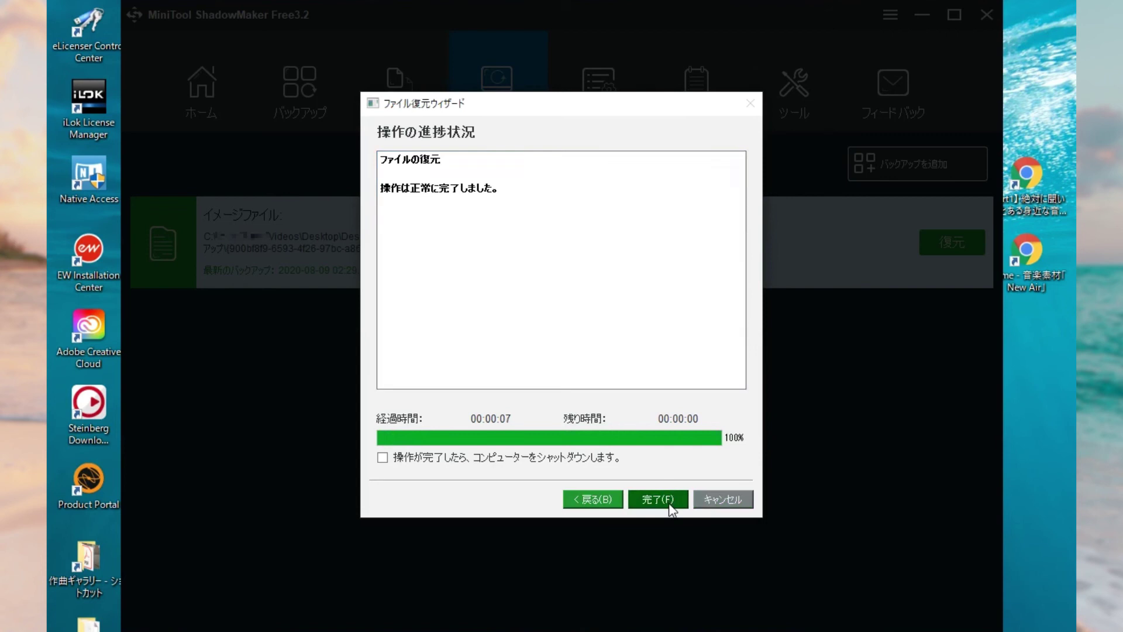
left_click(669, 507)
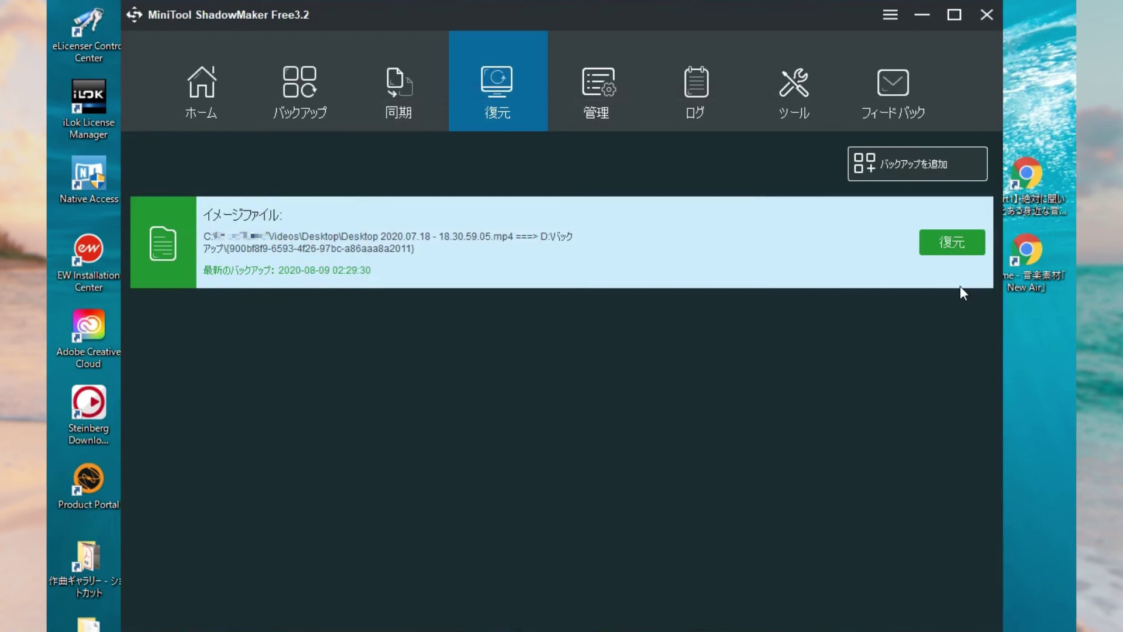
Switch to File Explorer, open D:\復元, examine the restored Desktop 2020.07.18 - 18.30.59.05.mp4, and close the window.
left_click(688, 629)
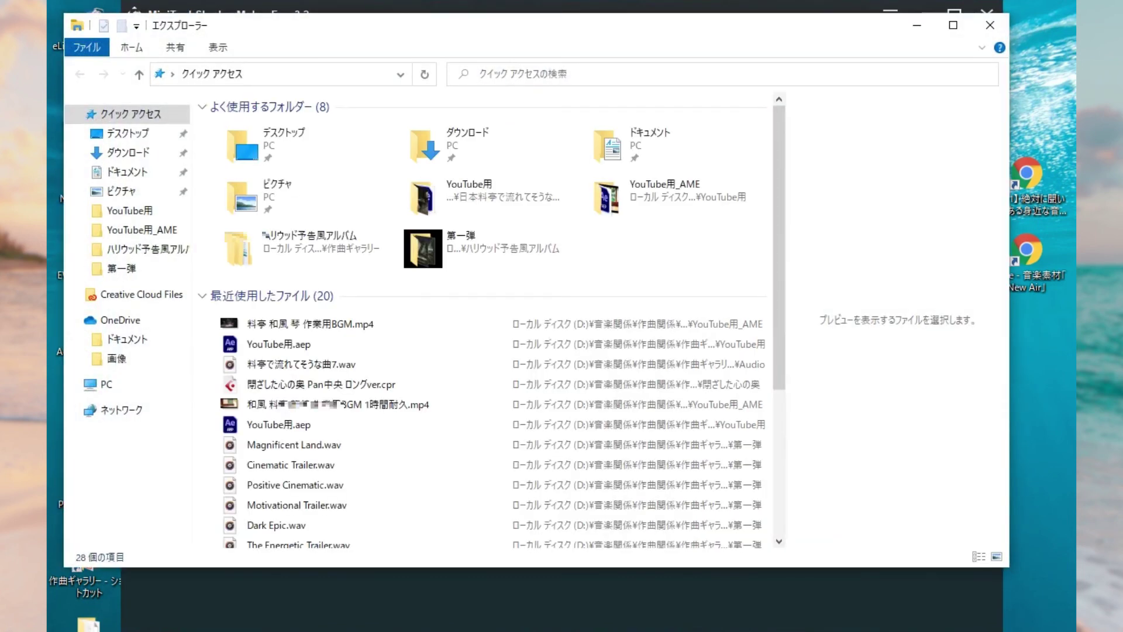
left_click(124, 384)
left_click(492, 358)
double_click(492, 358)
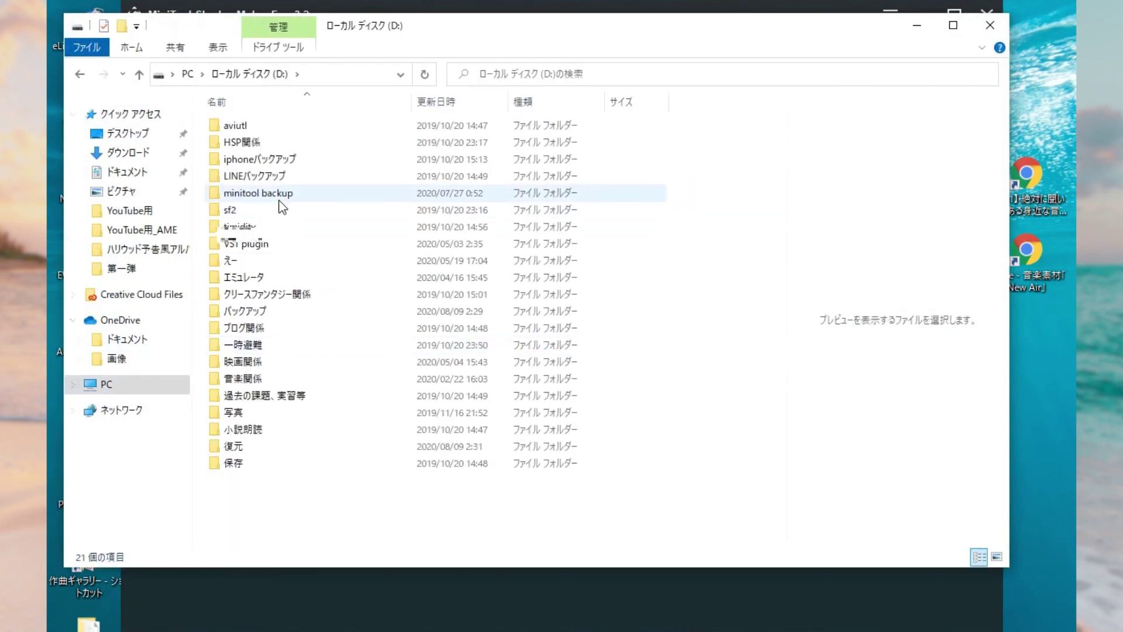
double_click(256, 448)
left_click(261, 162)
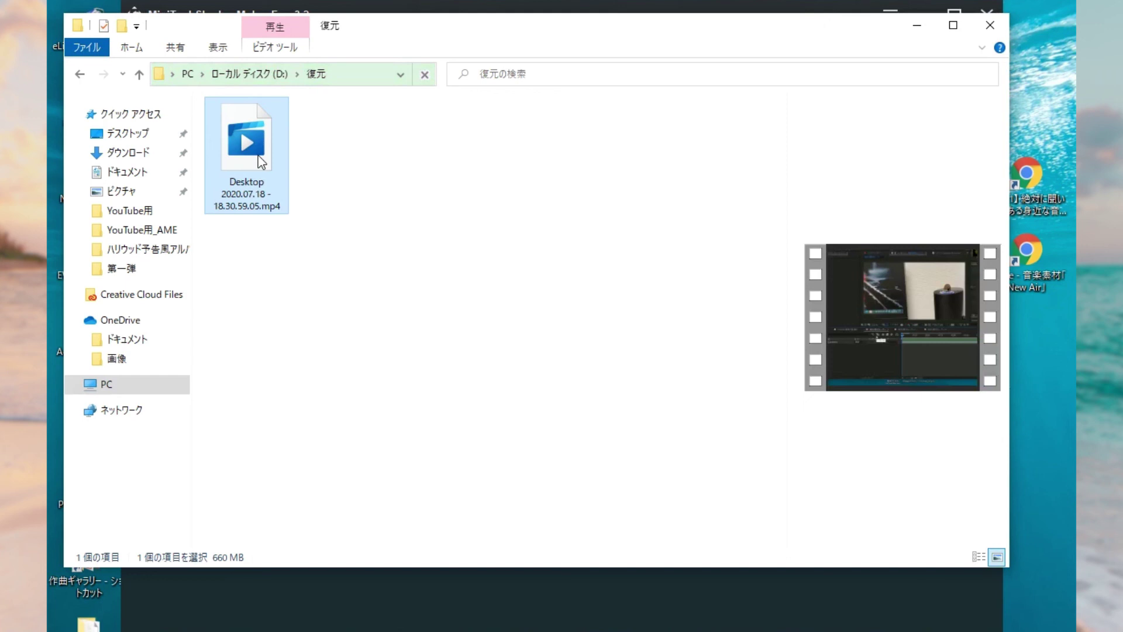
left_click(999, 30)
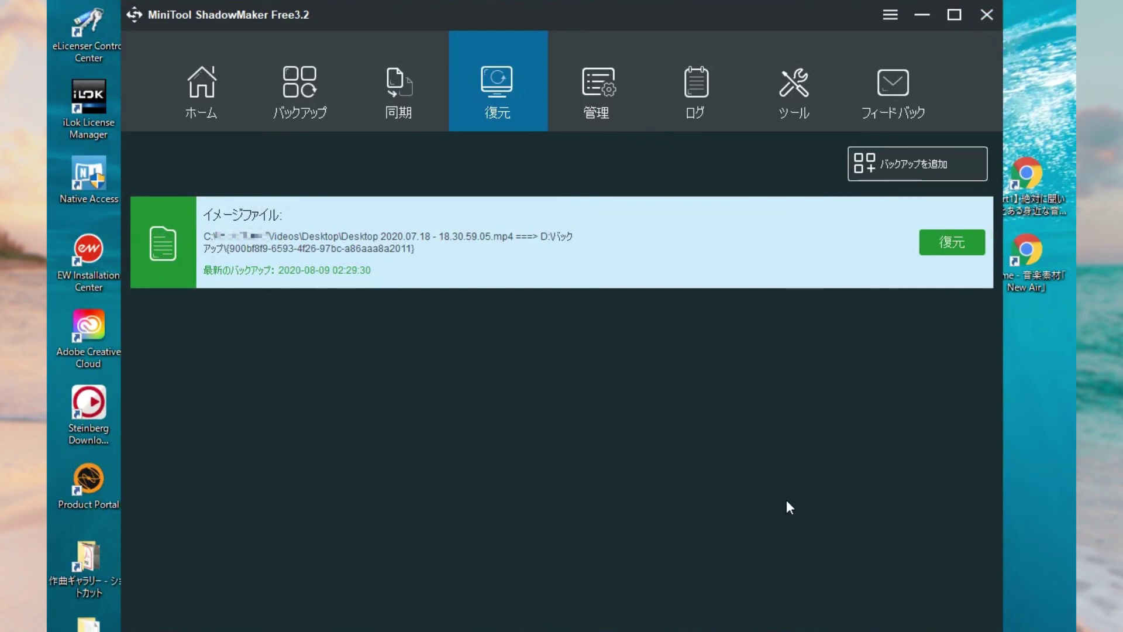
Turn on scheduling in the backup's schedule settings to examine the daily, weekly and monthly options, and close them without saving.
left_click(302, 108)
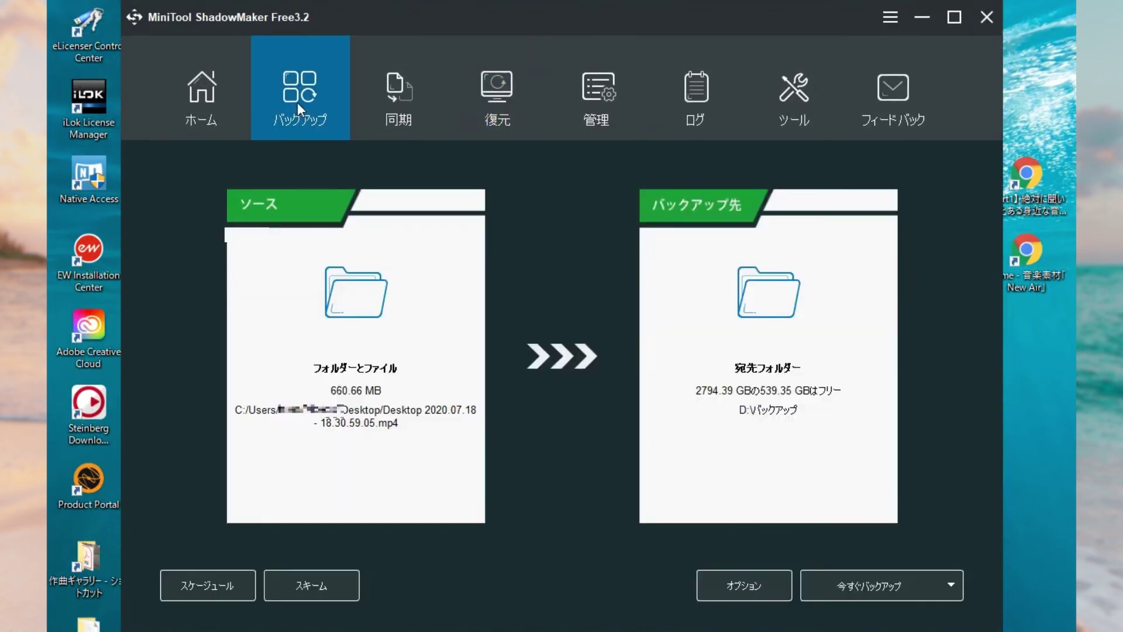
left_click(236, 584)
left_click(322, 465)
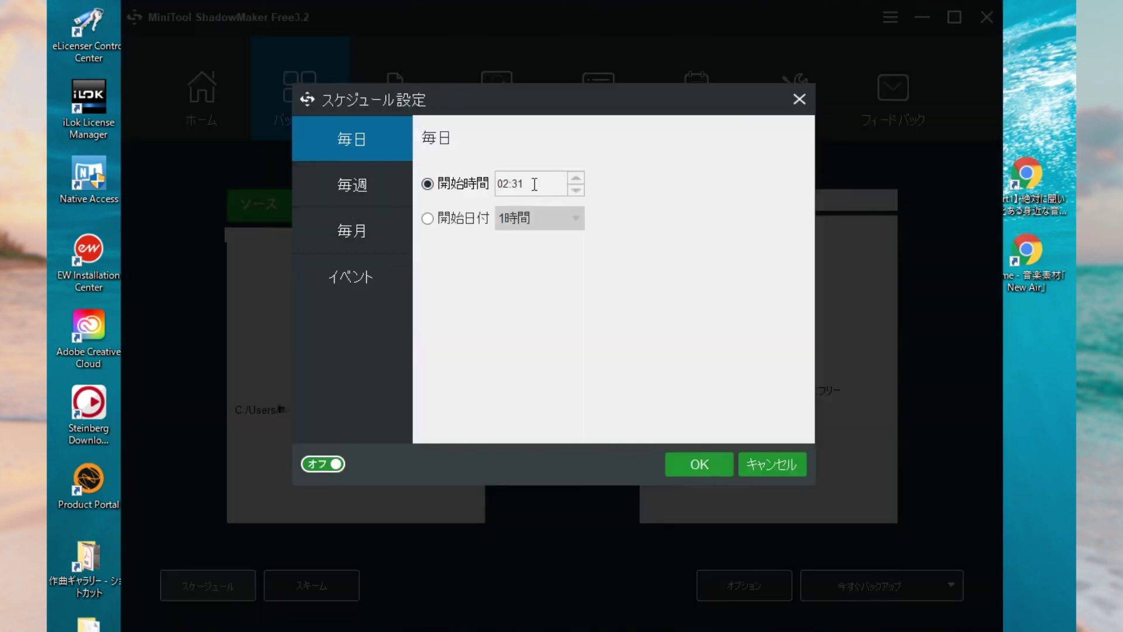
left_click(373, 184)
left_click(366, 231)
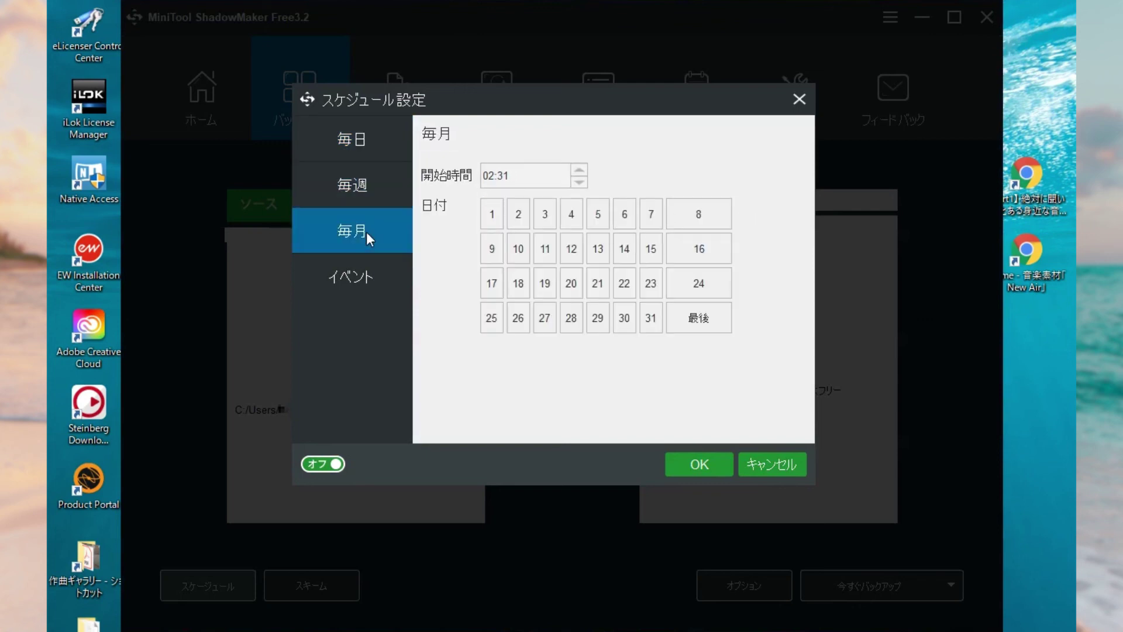
left_click(798, 98)
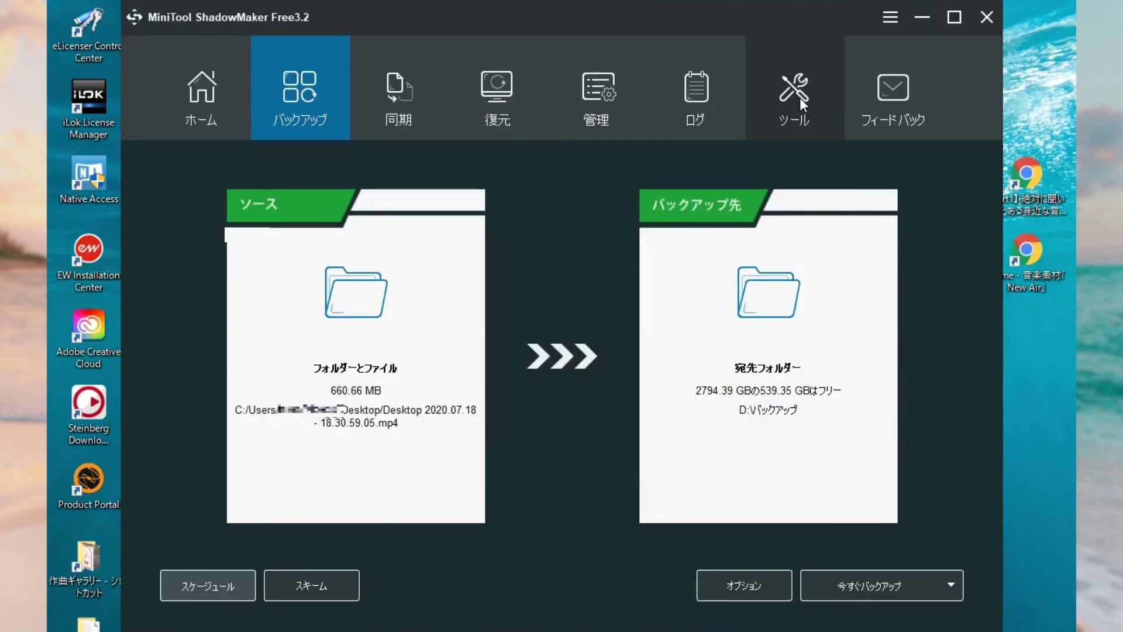